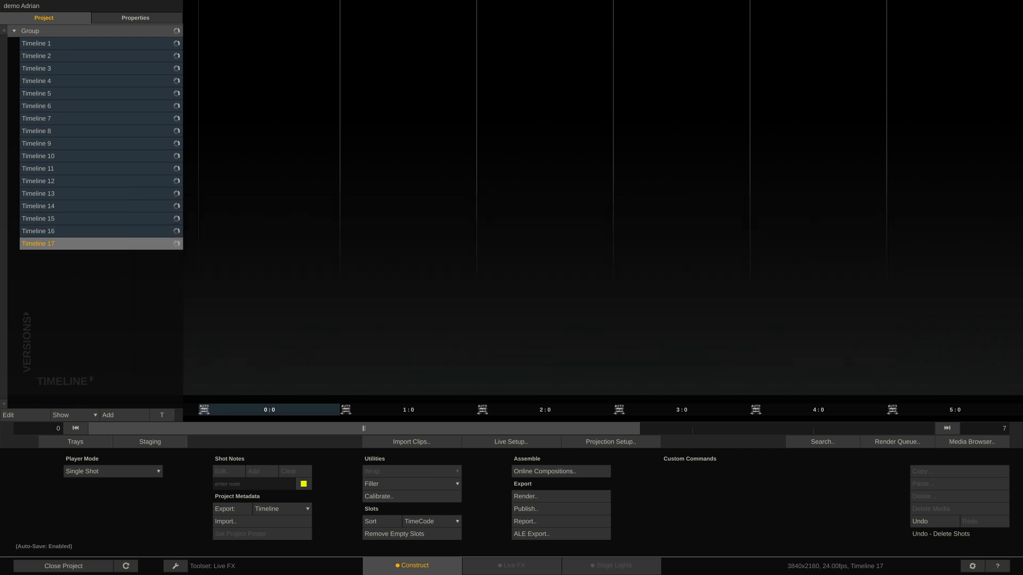
- Add a Color Bar 100% filler to the first slot of Timeline 17 and open the shot in the Live FX player
left_click(438, 485)
left_click(380, 521)
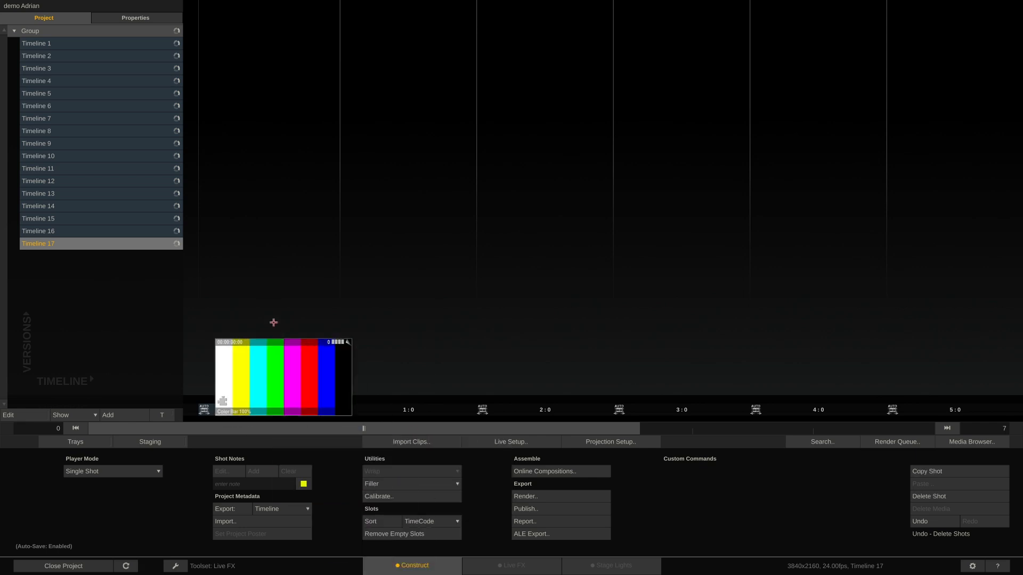
double_click(268, 352)
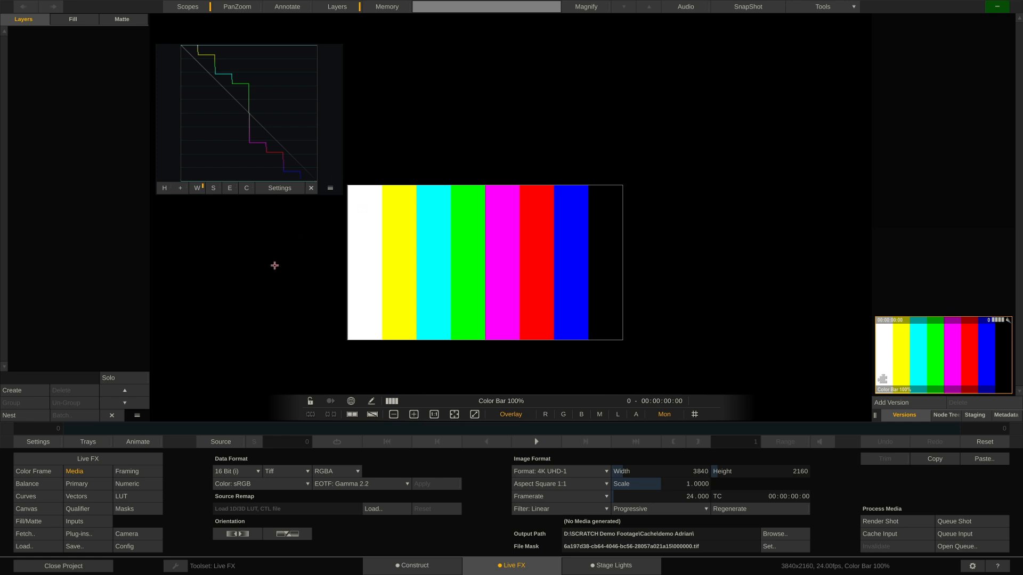
- Set the DeckLink 4K Extreme - 2 monitor's colorspace to Rec2020 and its EOTF to PQ HDR in the display settings
left_click(42, 442)
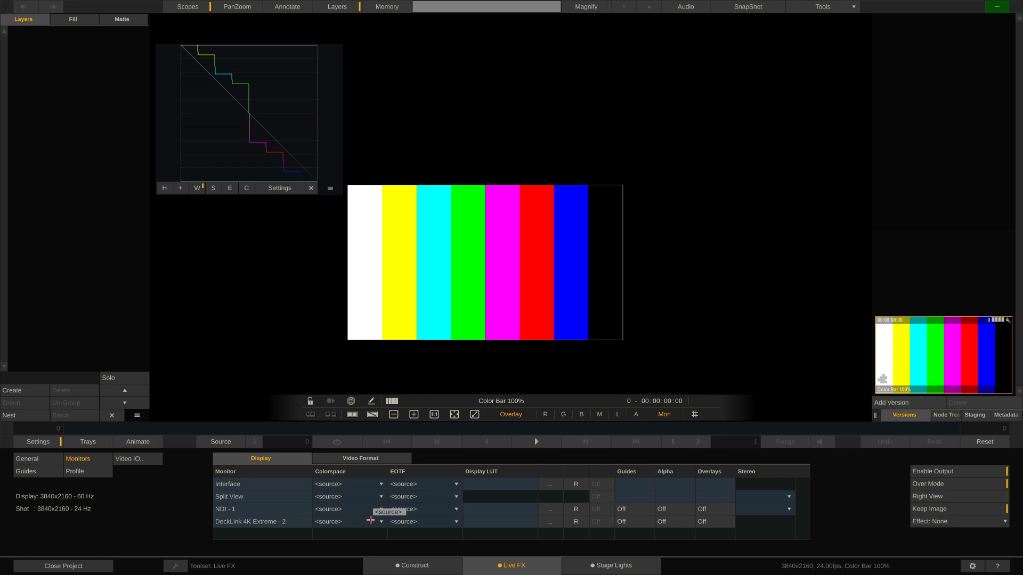
left_click(371, 520)
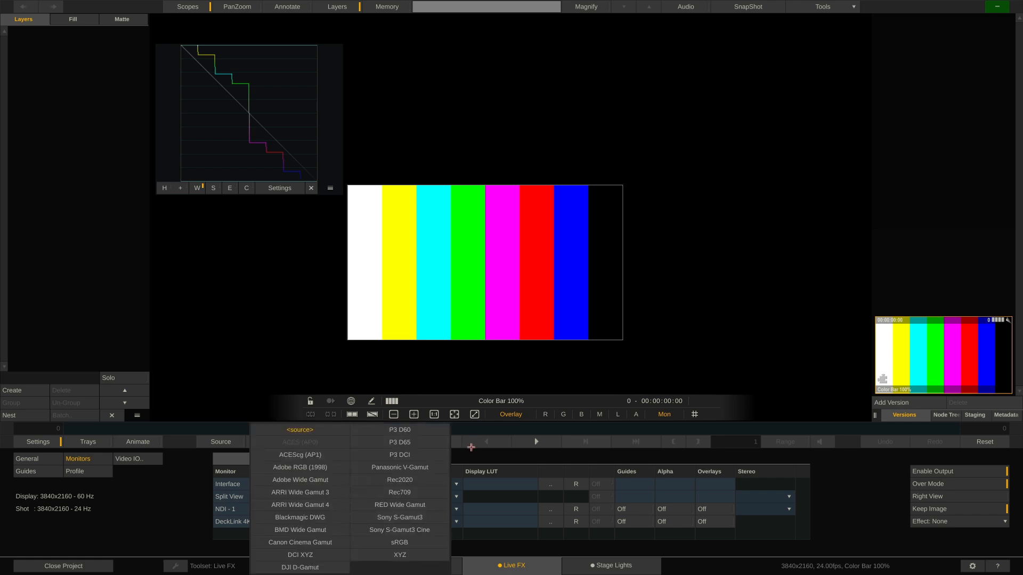
left_click(412, 476)
left_click(430, 526)
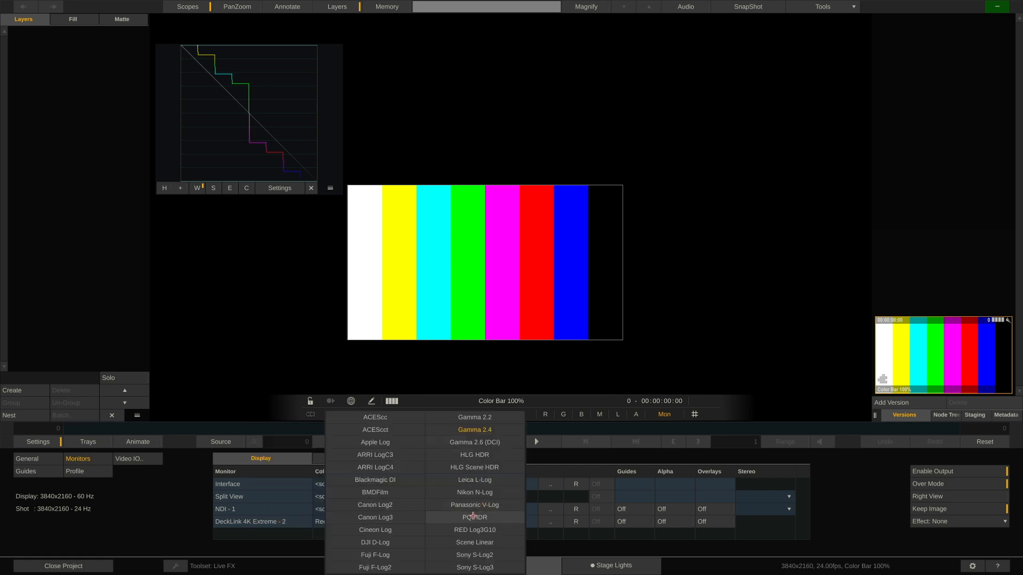
left_click(475, 514)
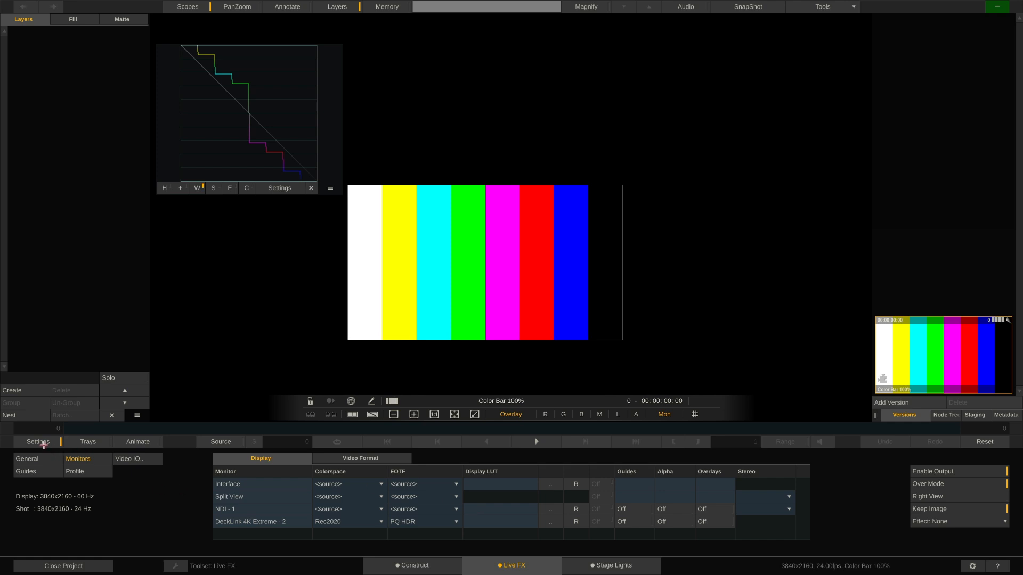
left_click(42, 444)
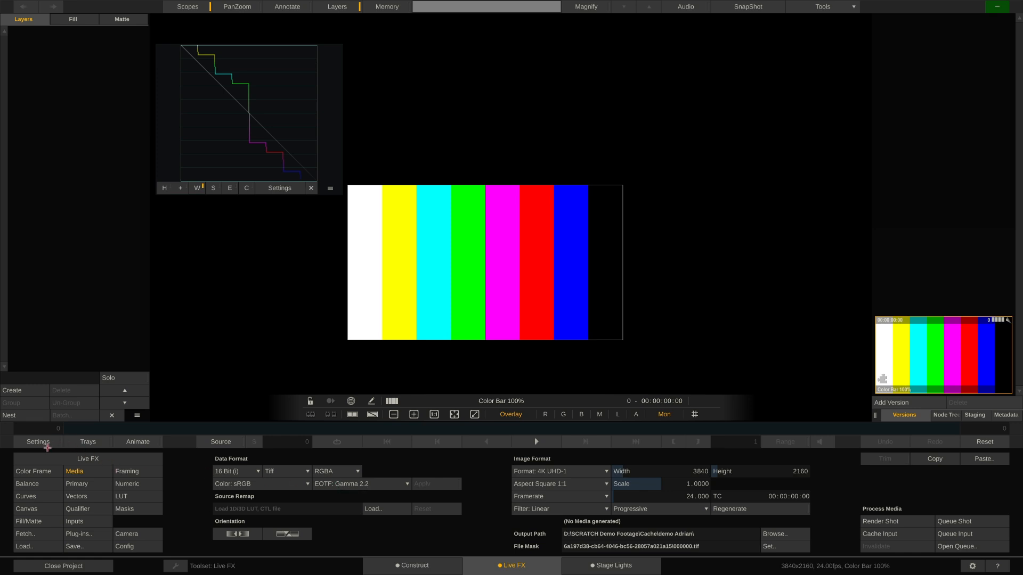
- Set the NDI - 1 monitor's colorspace to Rec709 in the display settings
left_click(47, 444)
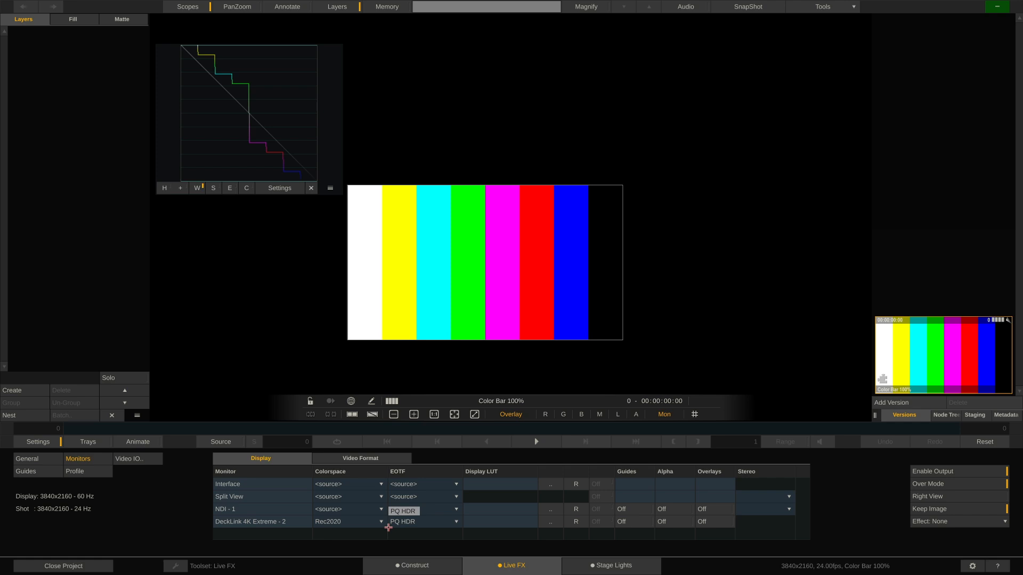
left_click(42, 443)
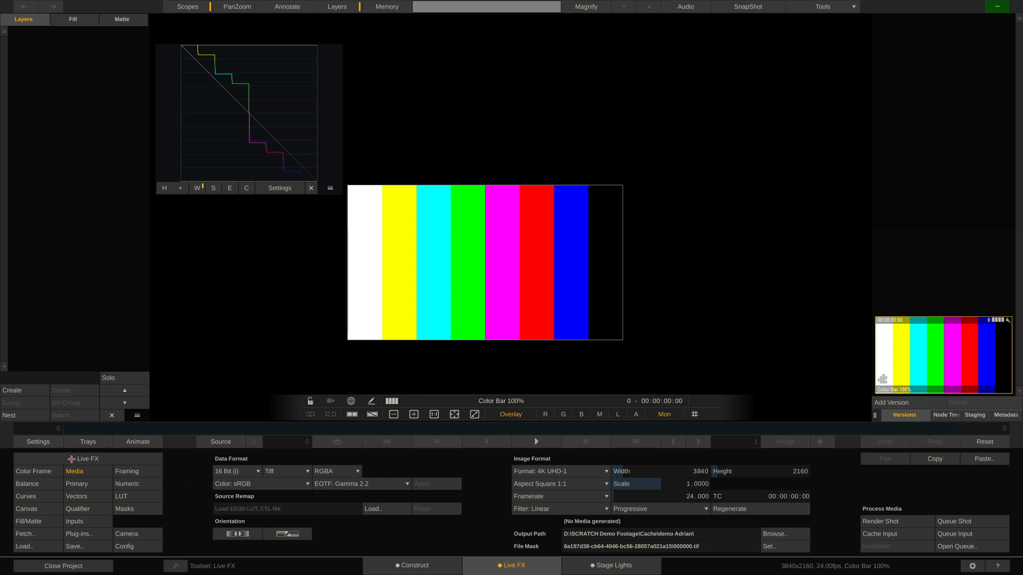
left_click(27, 442)
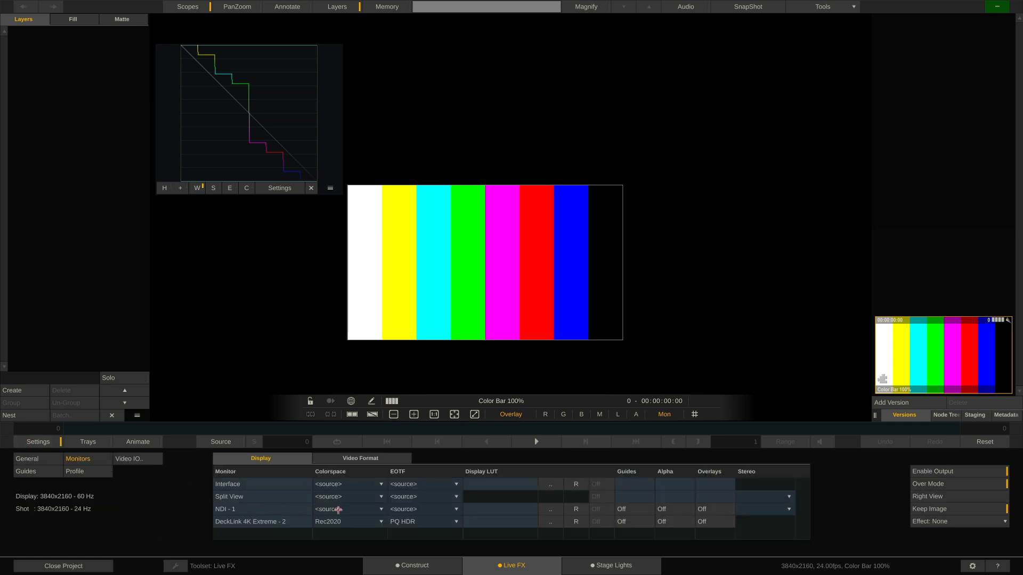
left_click(339, 510)
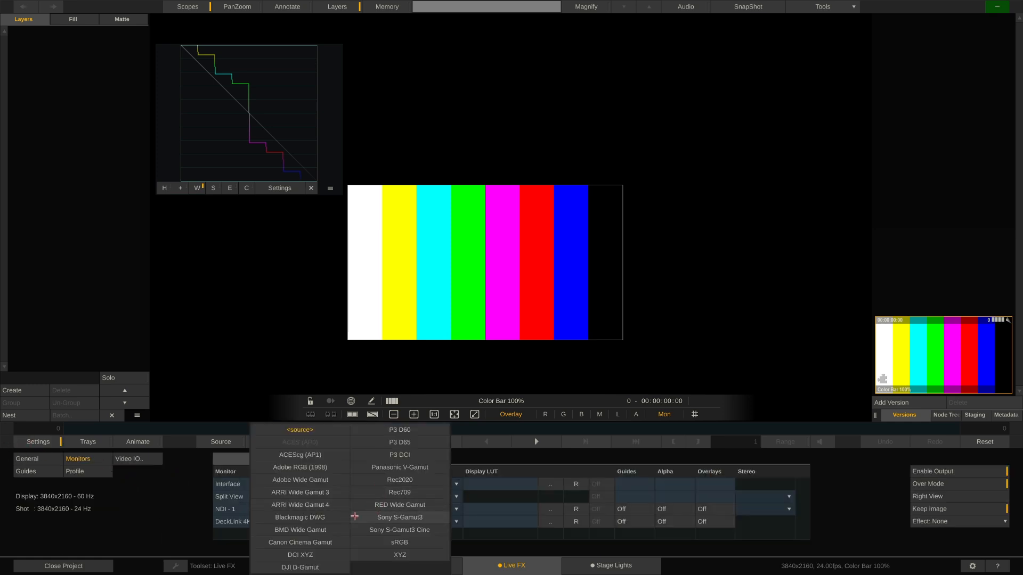
left_click(399, 492)
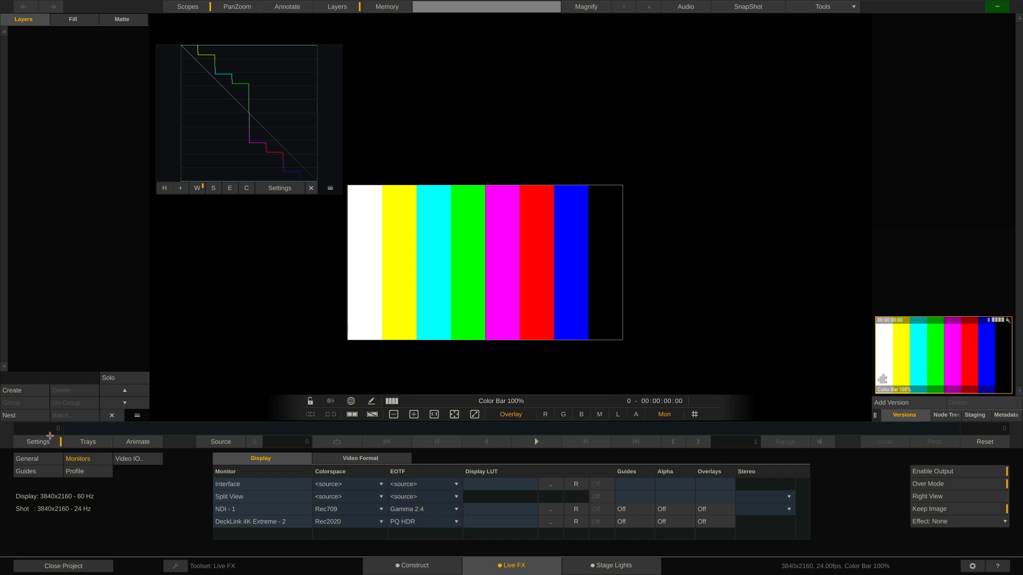
left_click(42, 441)
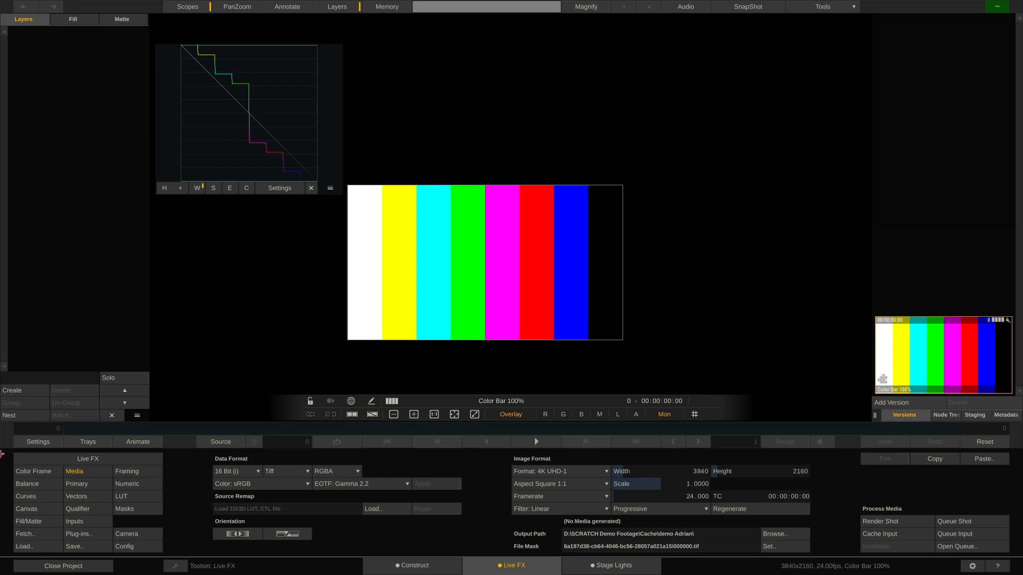
- Reset the colorspace of both the NDI - 1 and DeckLink 4K Extreme - 2 monitors to <source>
left_click(50, 447)
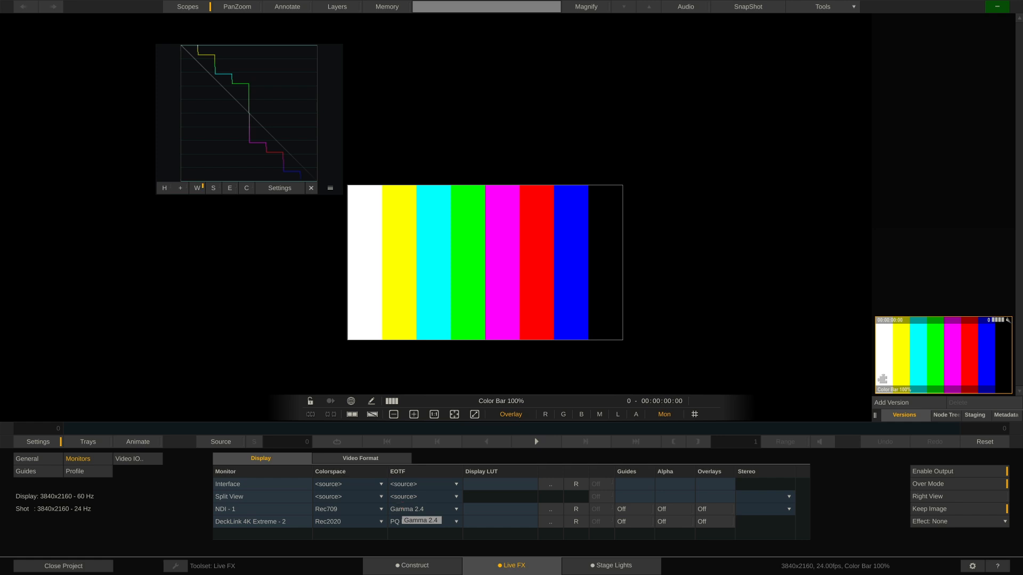
left_click(365, 506)
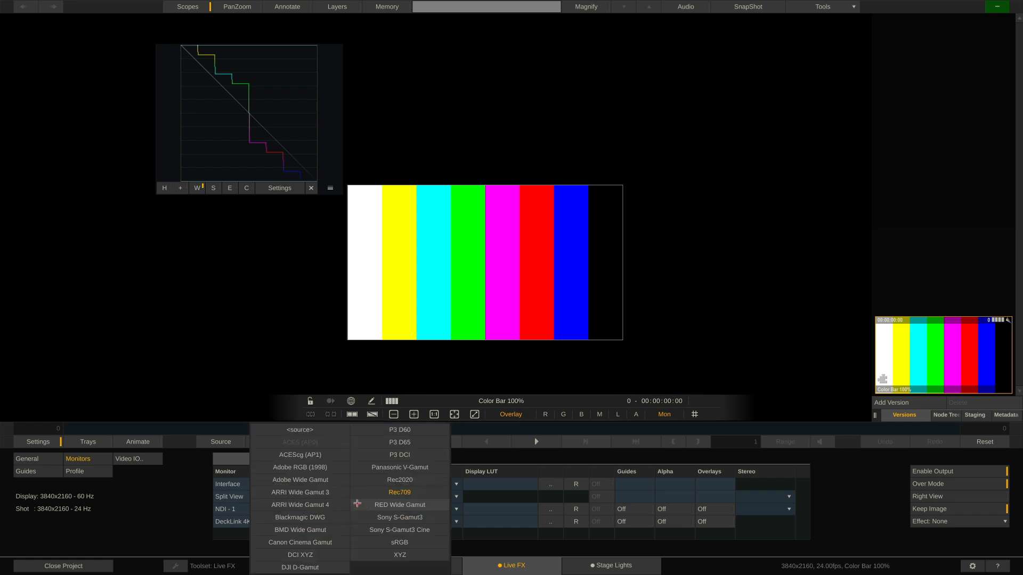
left_click(305, 430)
left_click(360, 522)
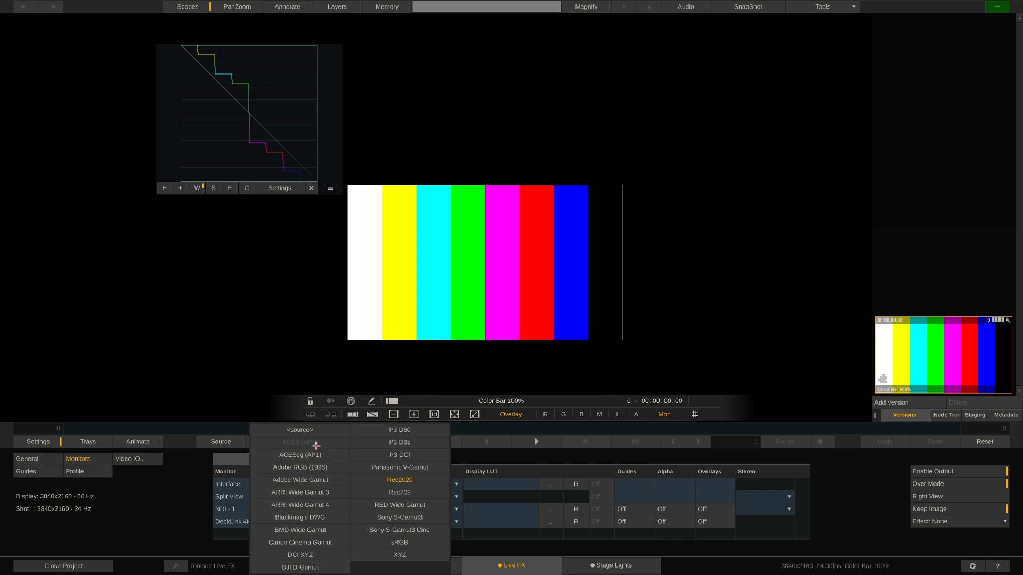
left_click(308, 431)
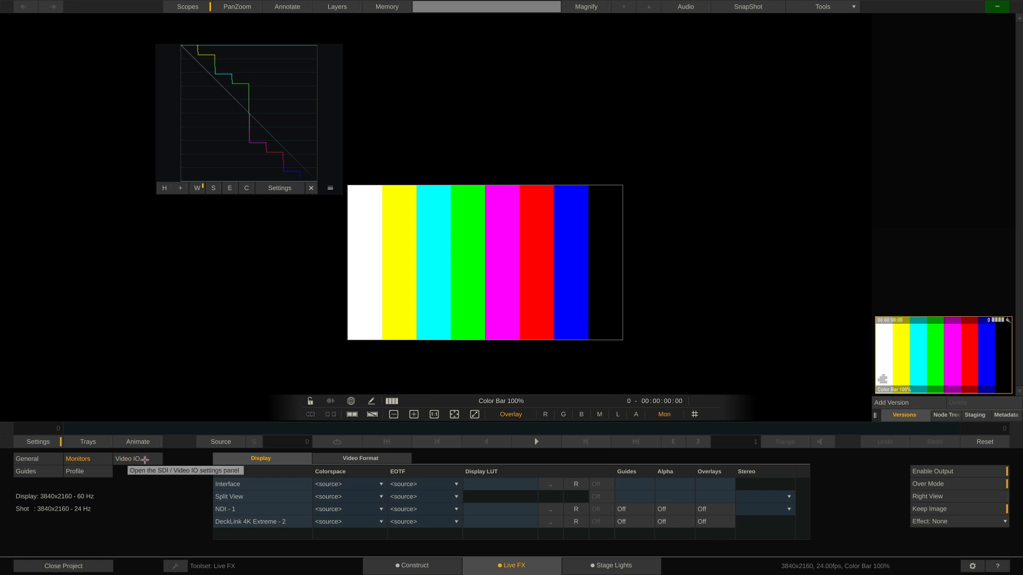
- Open the Video IO setup, review the NDI device's configuration and return to the DeckLink 4K Extreme device
left_click(144, 460)
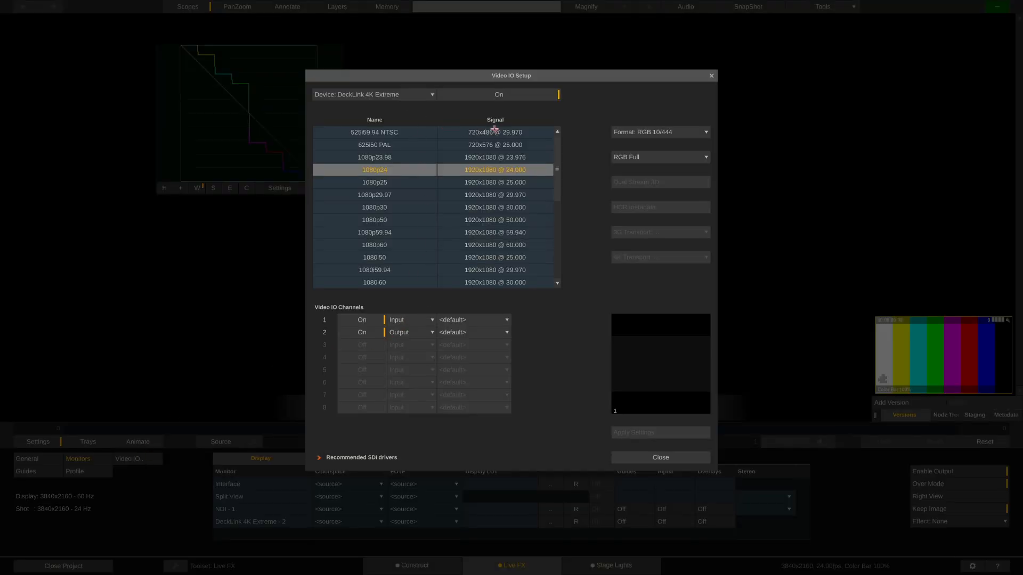
left_click(413, 94)
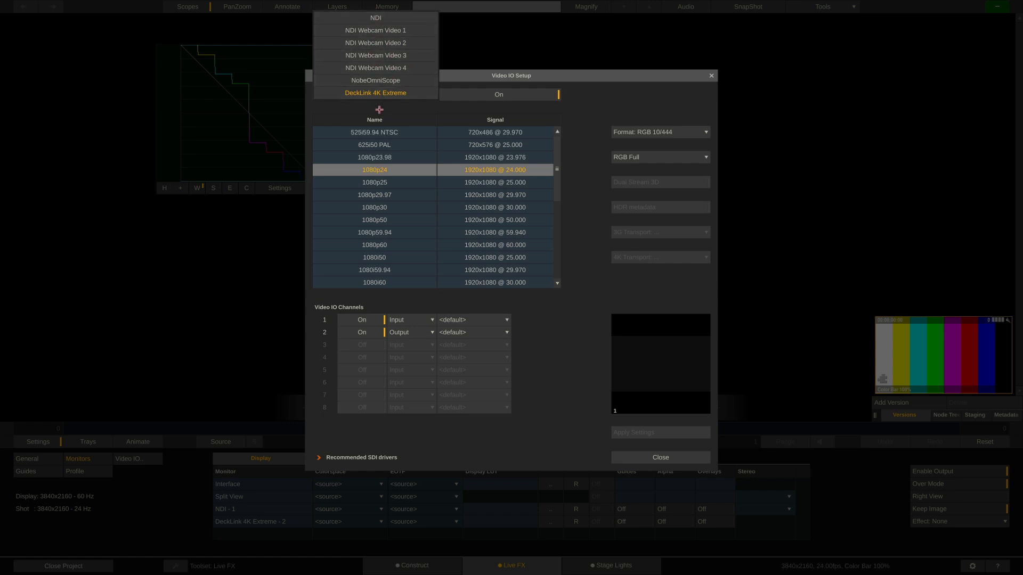
left_click(372, 18)
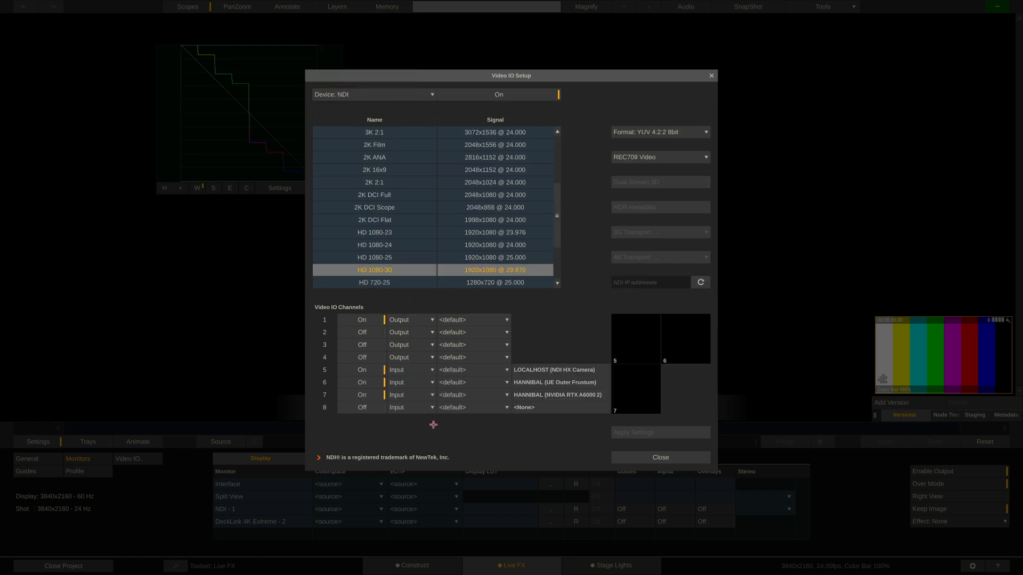
left_click(383, 95)
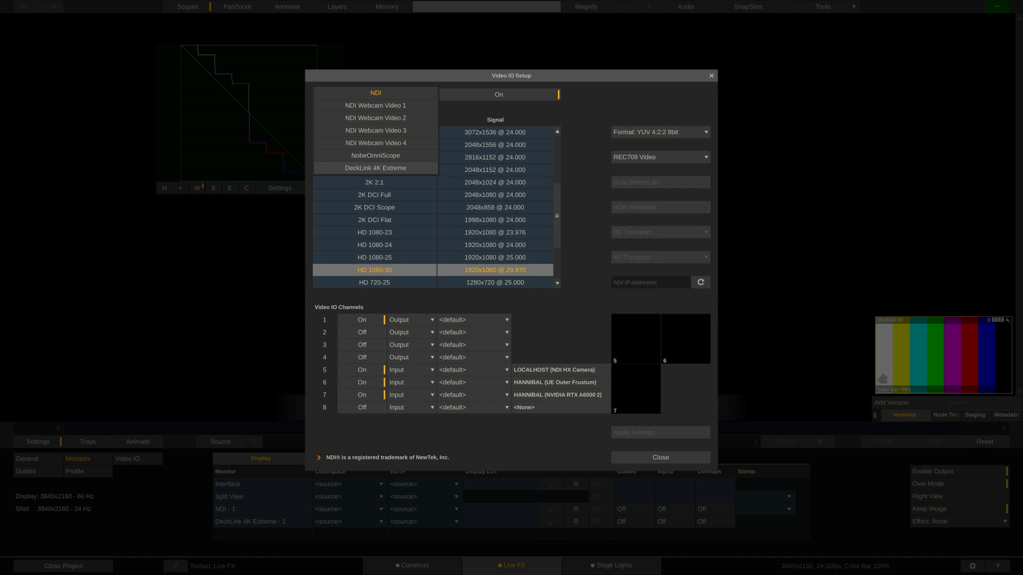
left_click(400, 169)
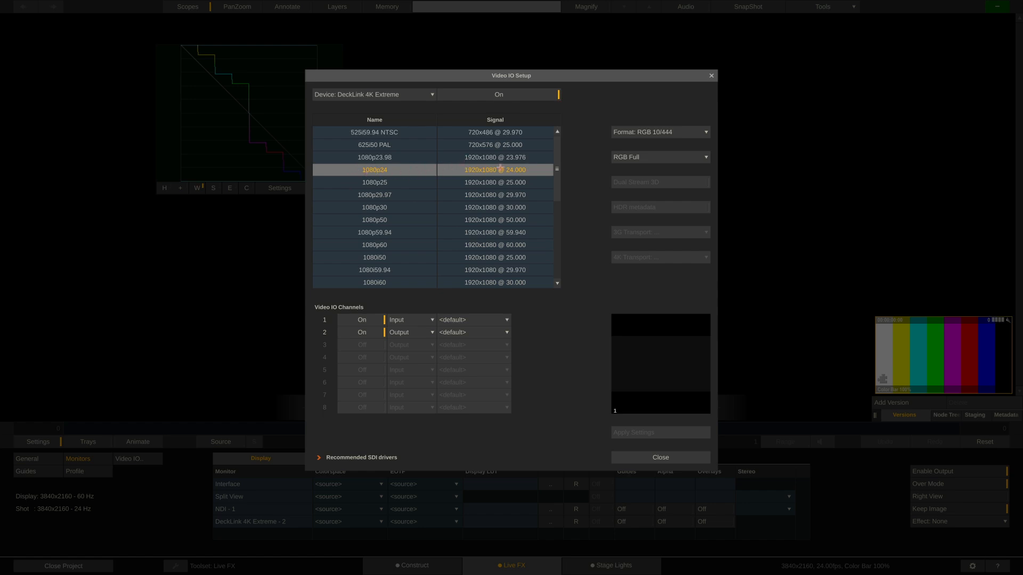
- Examine the DeckLink's list of signal resolutions and the input and output directions of channels 1 and 2
scroll(401, 179, "down", 5)
scroll(402, 180, "up", 5)
left_click(403, 320)
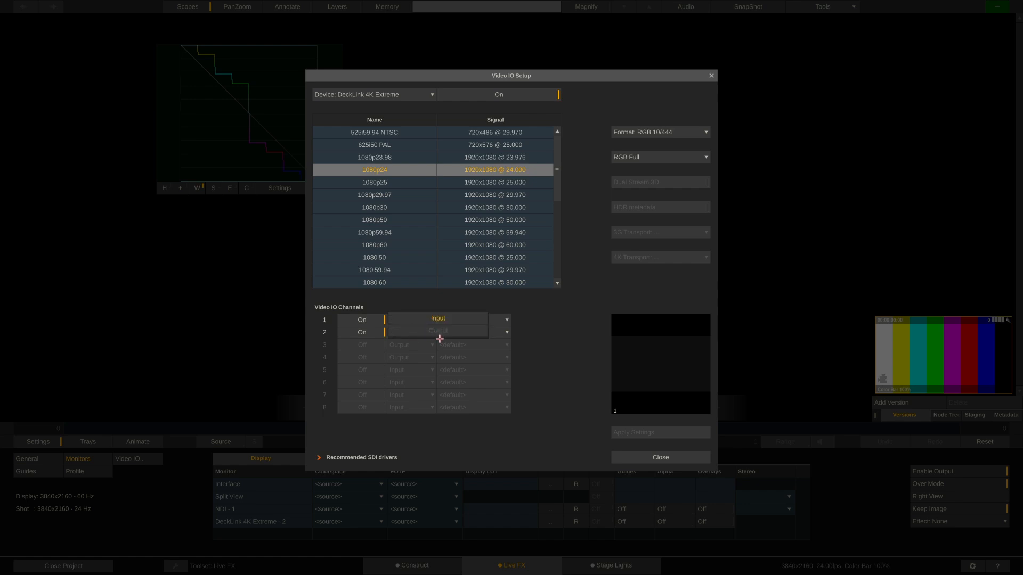
left_click(432, 322)
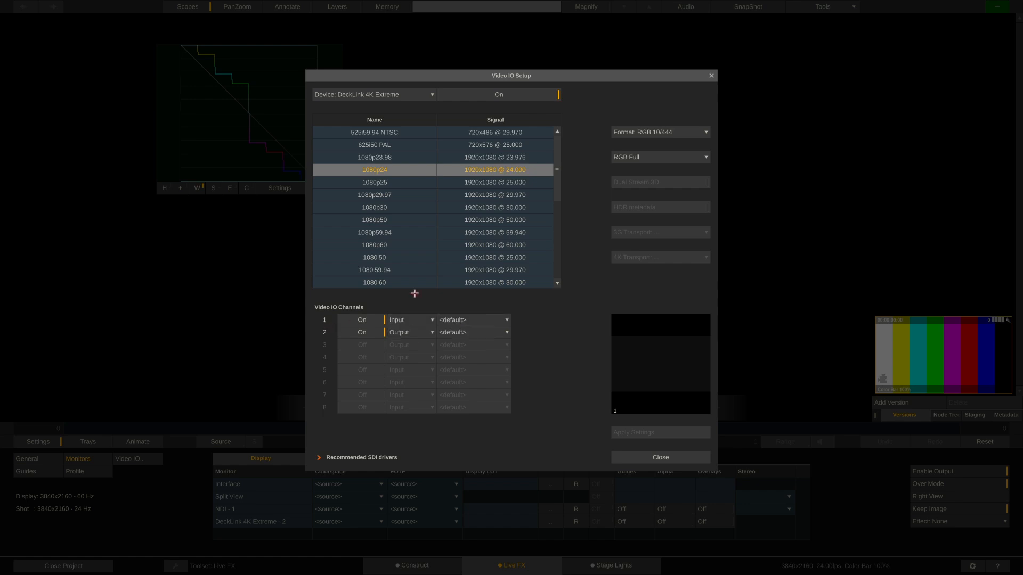
left_click(396, 334)
- Review the DeckLink's format and range options, selecting RGB 10/444 and RGB Full
left_click(677, 131)
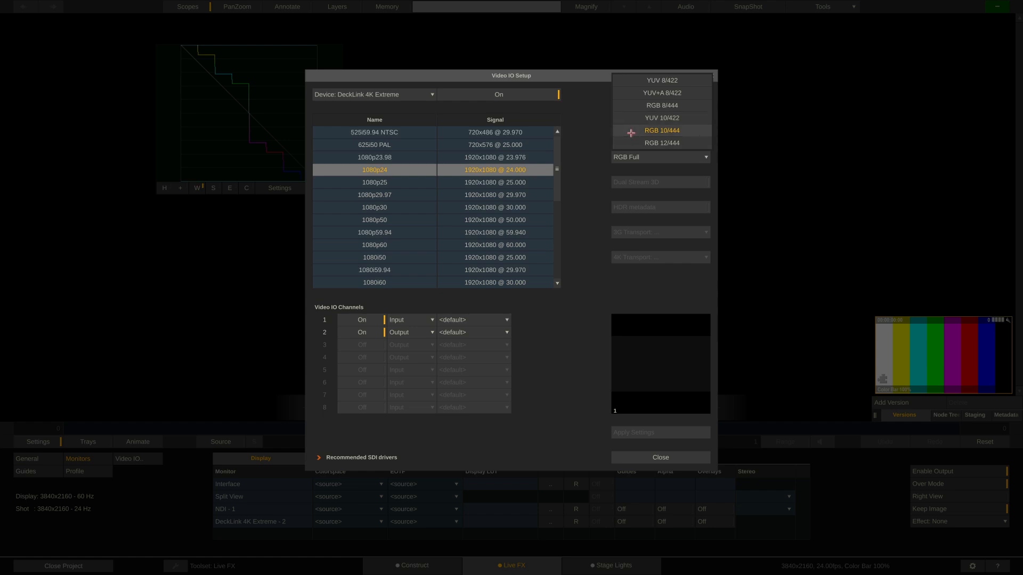
left_click(660, 131)
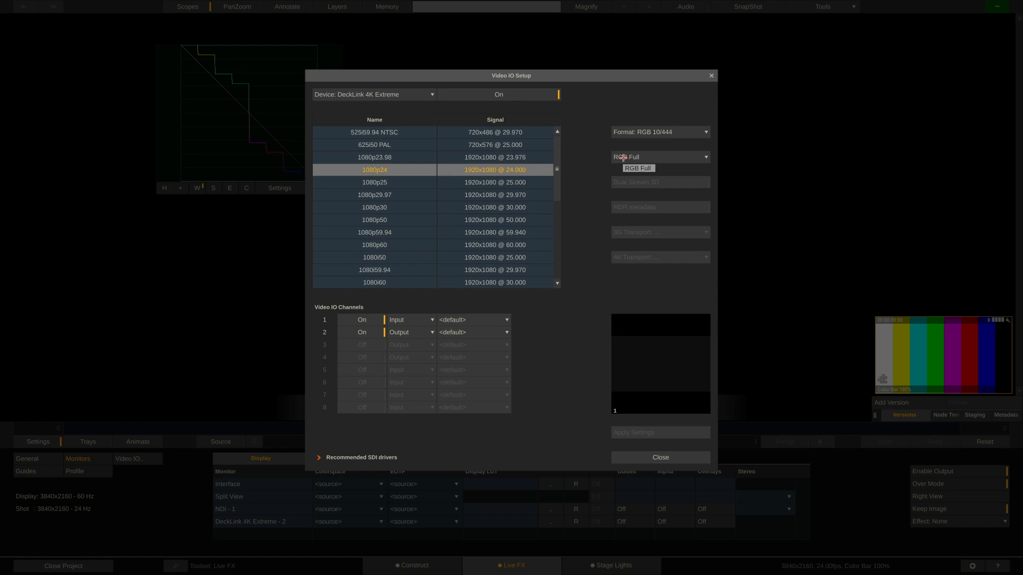
left_click(623, 158)
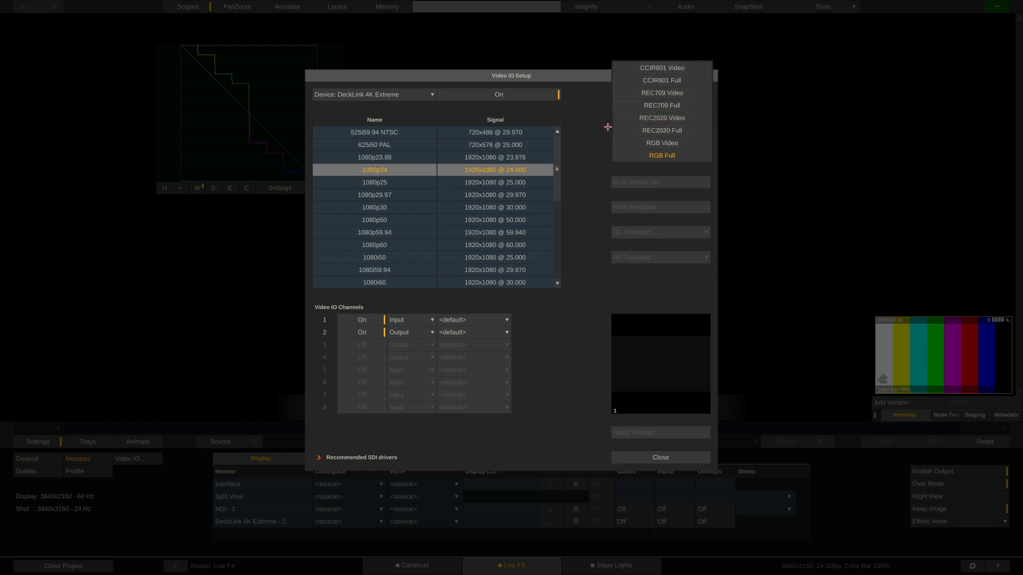
left_click(584, 144)
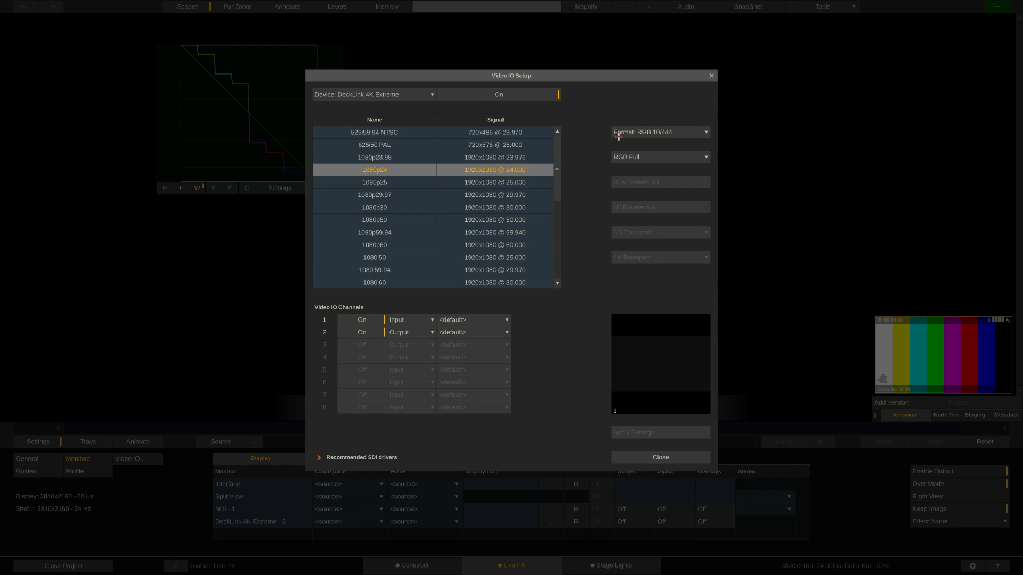
left_click(648, 157)
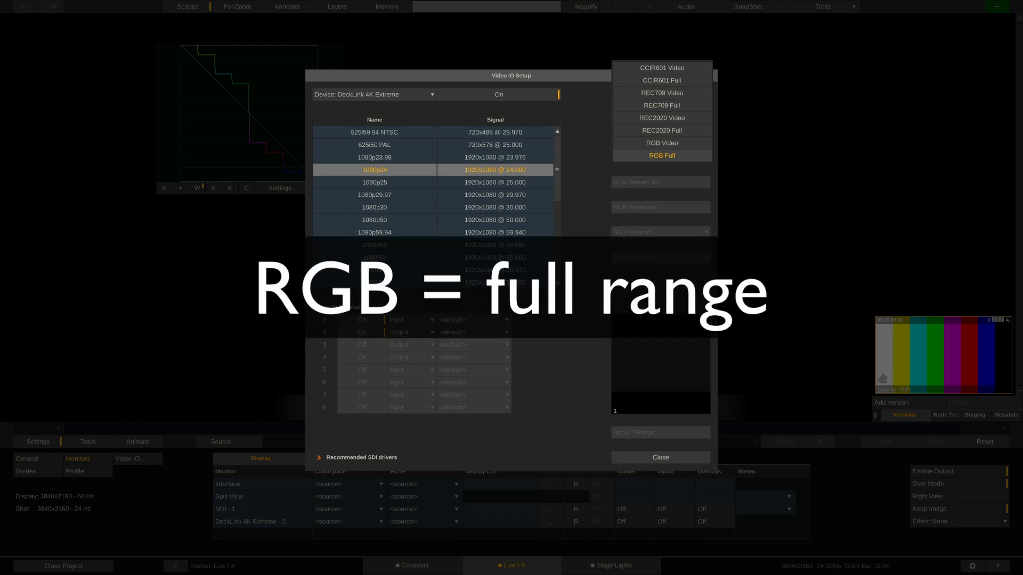
left_click(657, 154)
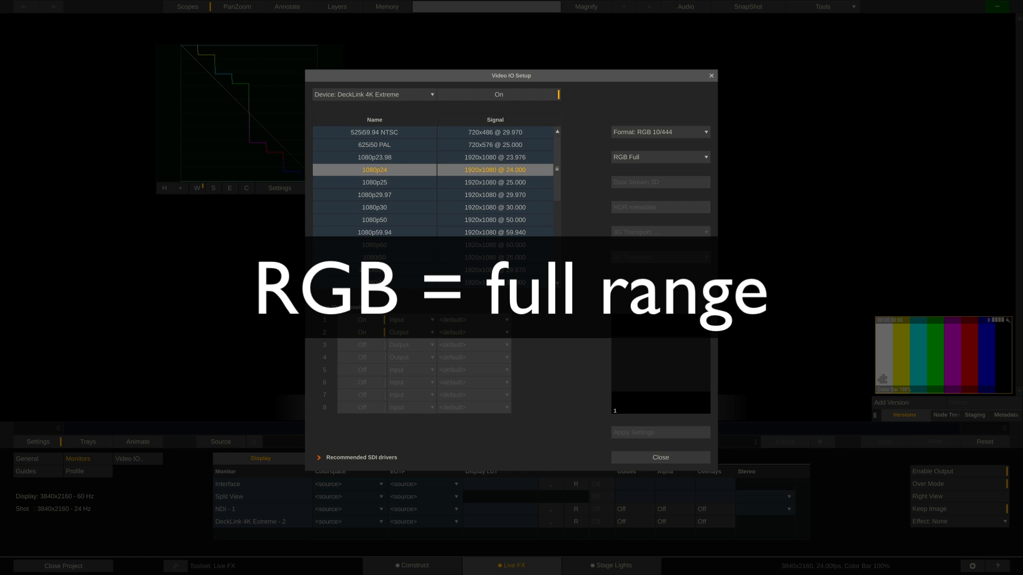
- Try the RGB Video range for the DeckLink, and set its signal to YUV 10/422 with REC709 Video
left_click(618, 157)
left_click(668, 144)
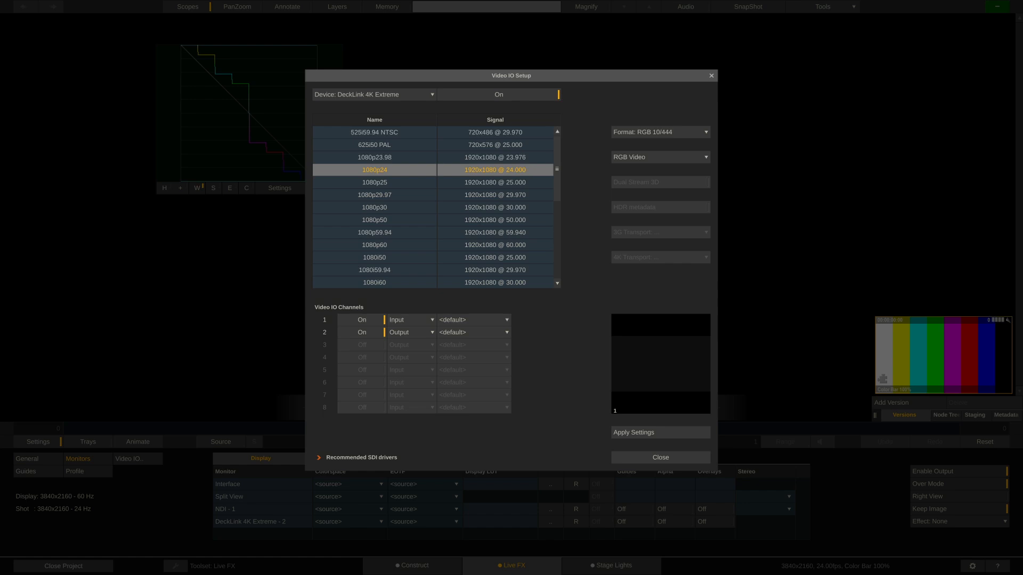
left_click(652, 132)
left_click(652, 119)
left_click(653, 158)
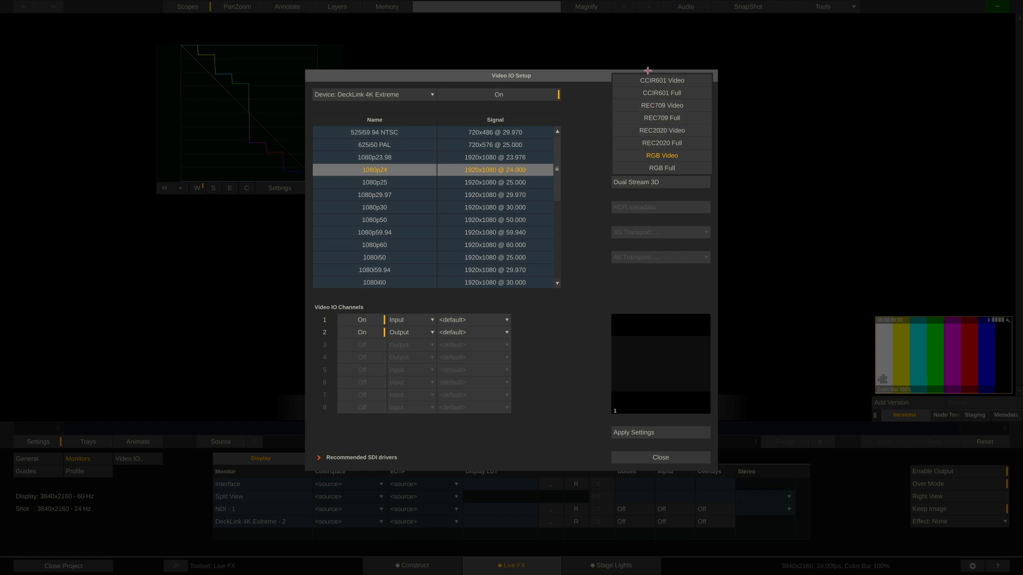
left_click(663, 109)
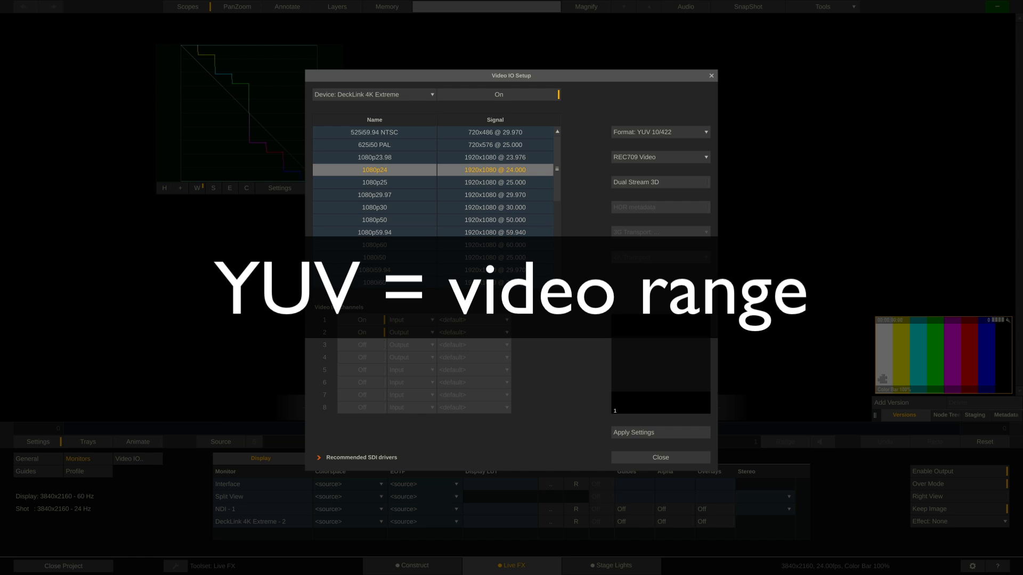
- Try the REC709 Full range for the DeckLink, switch it to RGB 10/444 with RGB Full, and apply the Video IO settings
left_click(660, 159)
left_click(661, 168)
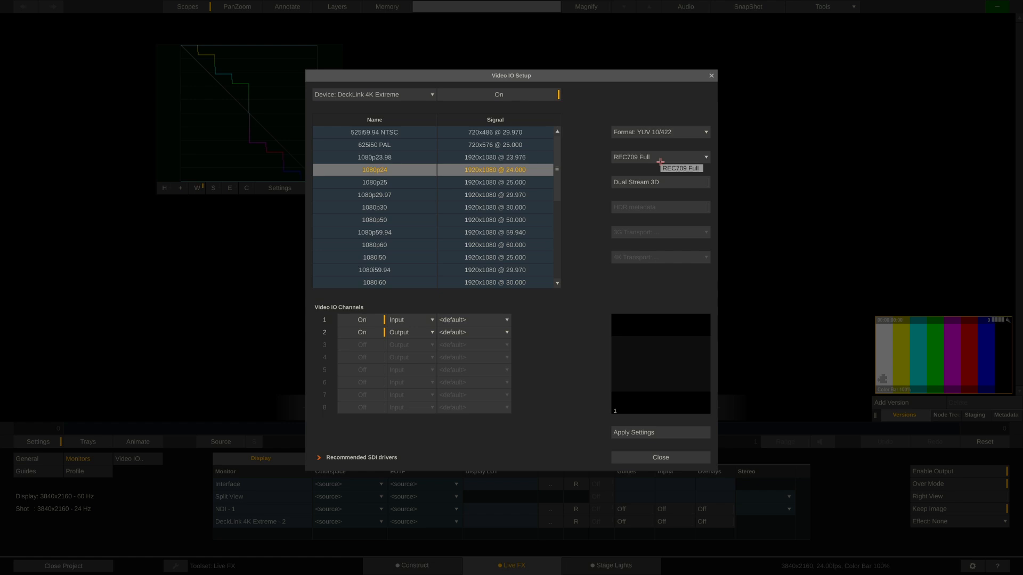
left_click(650, 131)
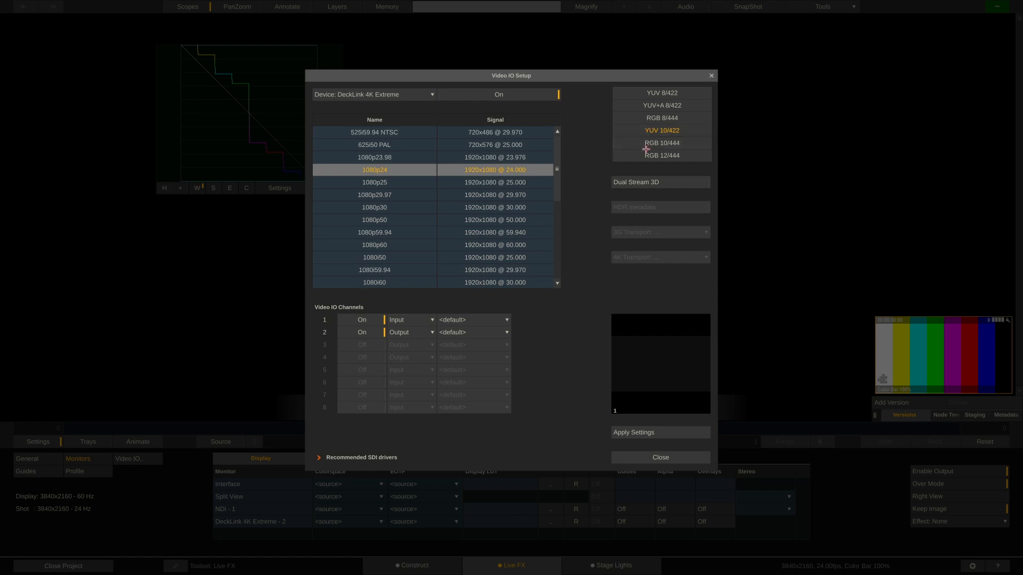
left_click(650, 144)
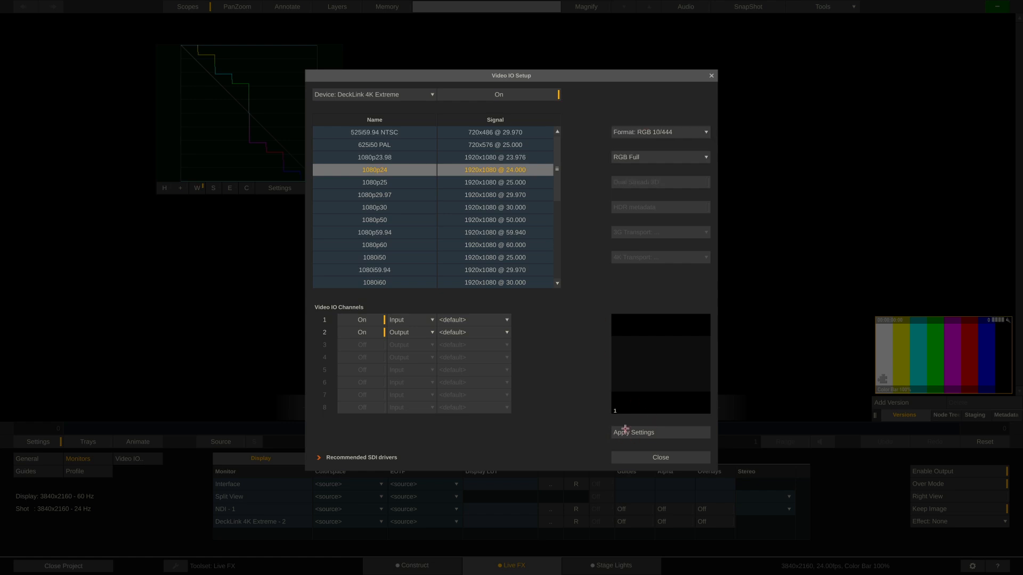
left_click(627, 432)
left_click(627, 432)
left_click(629, 453)
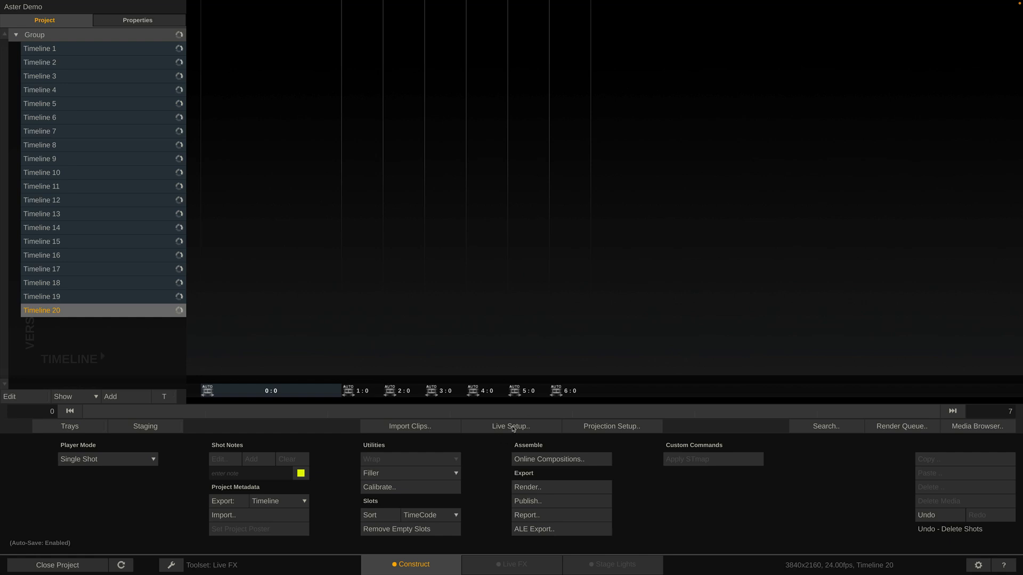
- Create a Basic Capture live composition that uses the UltraStudio Recorder 3G as its foreground live capture source
left_click(513, 429)
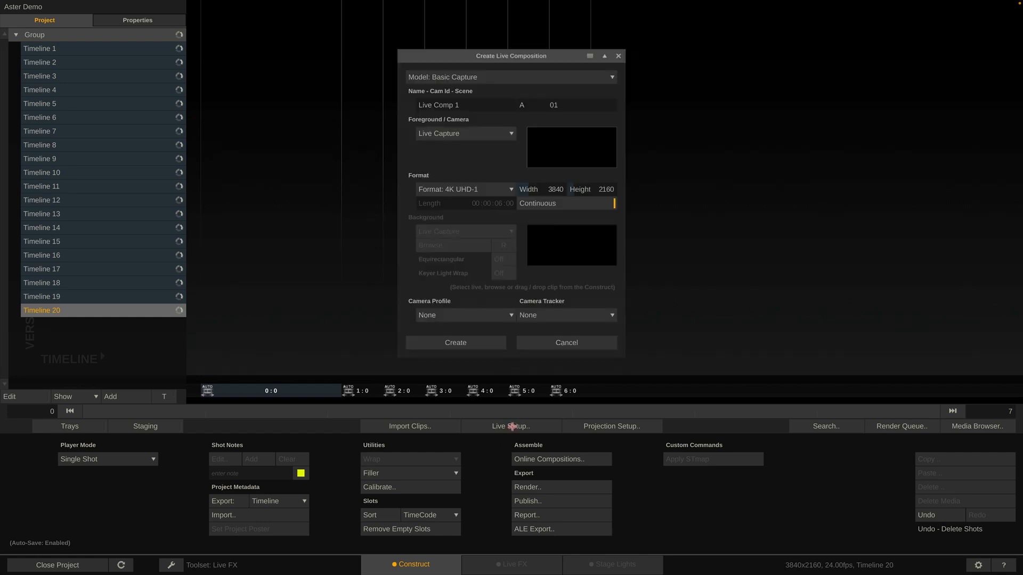
left_click(474, 135)
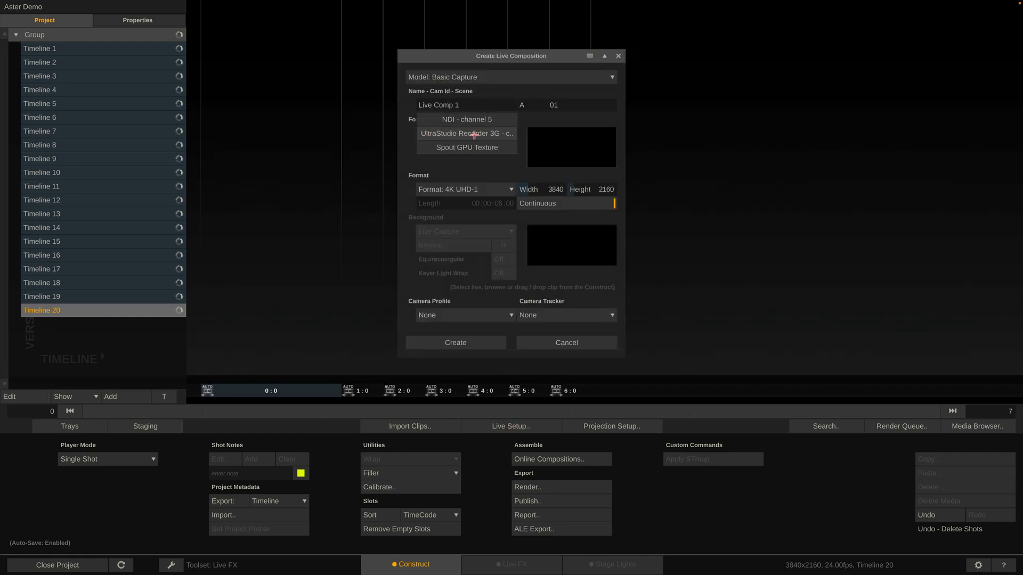
left_click(472, 134)
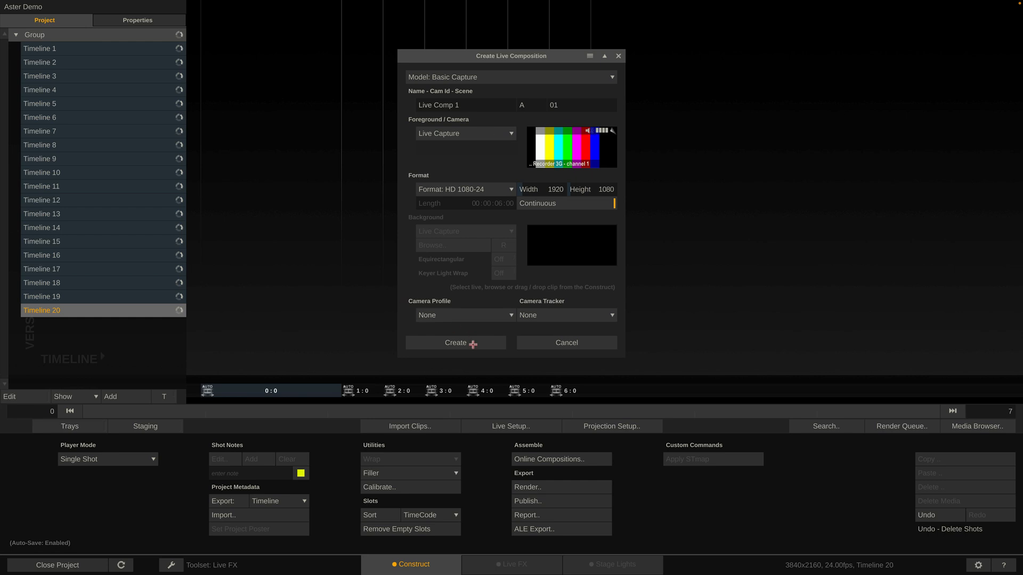
left_click(436, 343)
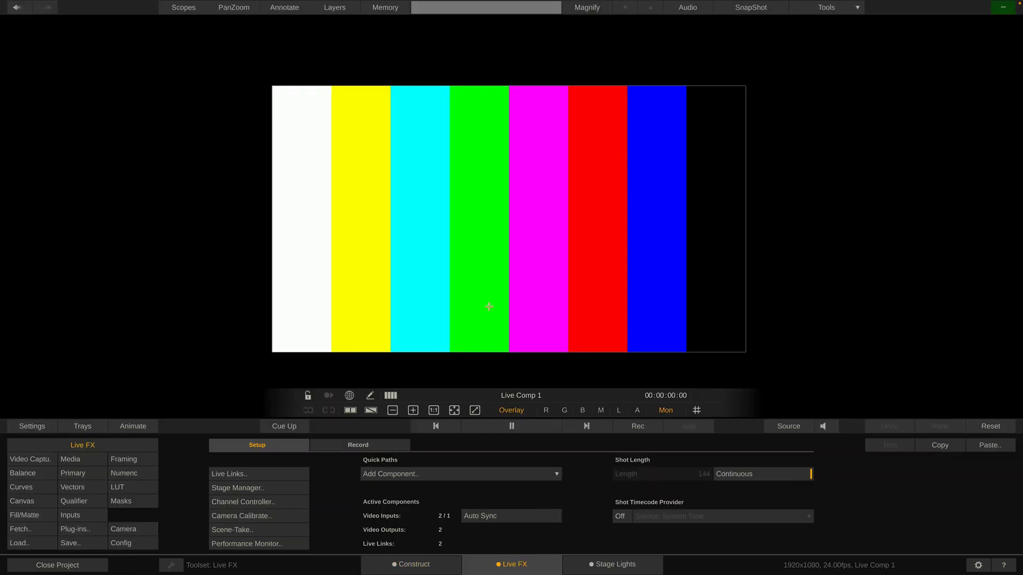
- Show the scopes with the waveform in Luminosity mode and reposition the scope higher beside the color bars
left_click(179, 7)
left_click(266, 320)
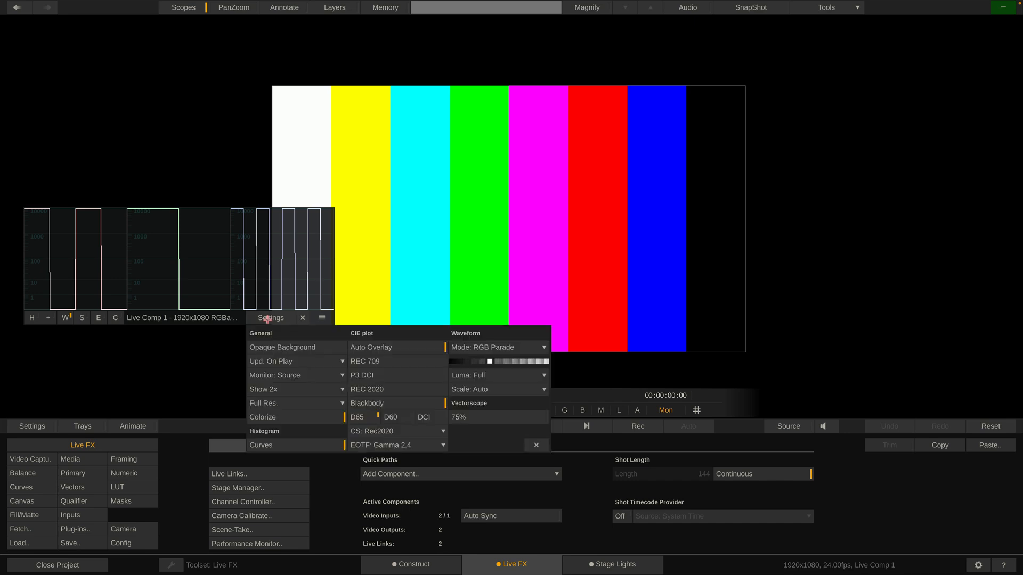
left_click(475, 346)
left_click(493, 318)
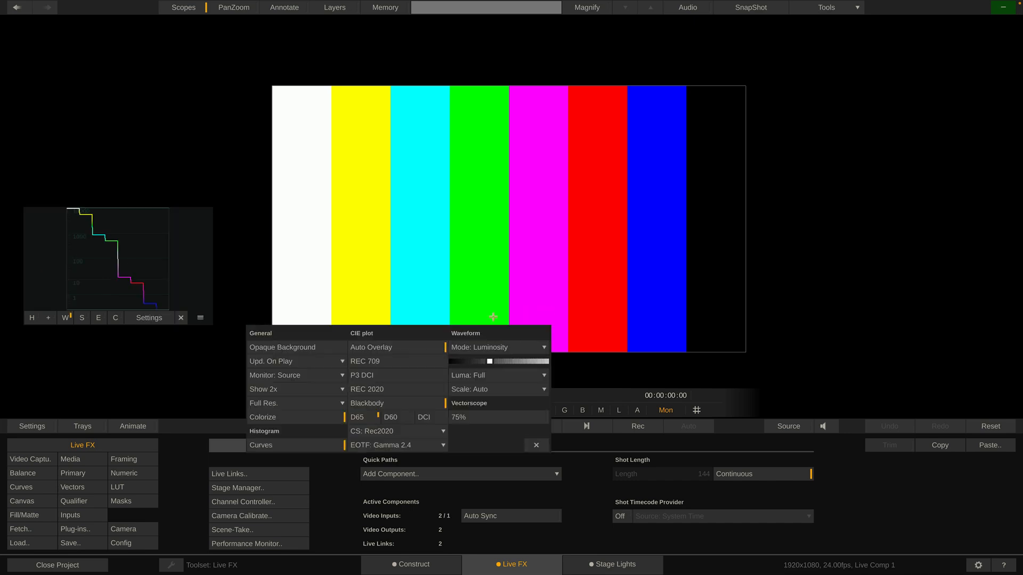
left_click(245, 301)
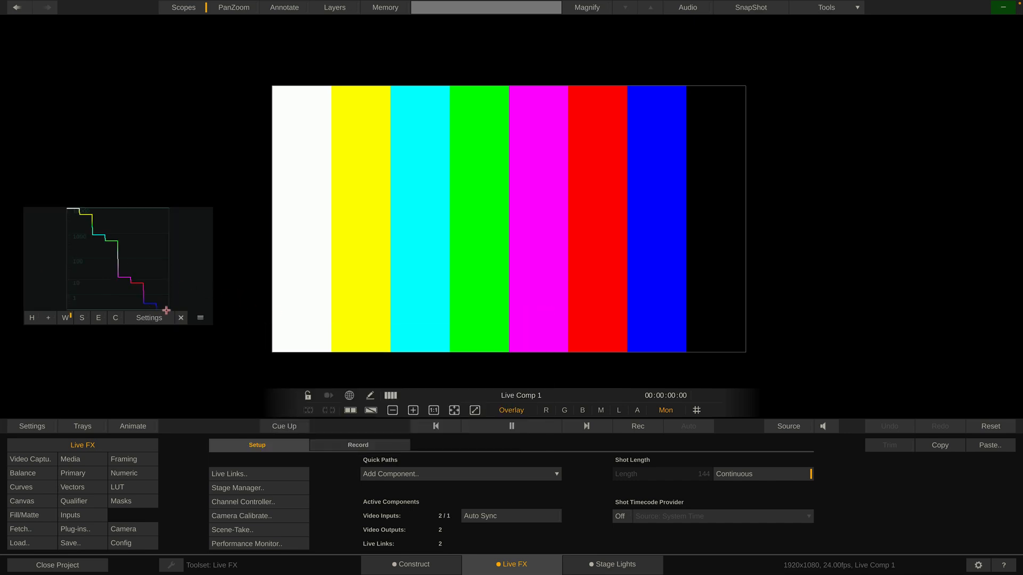
left_click(150, 317)
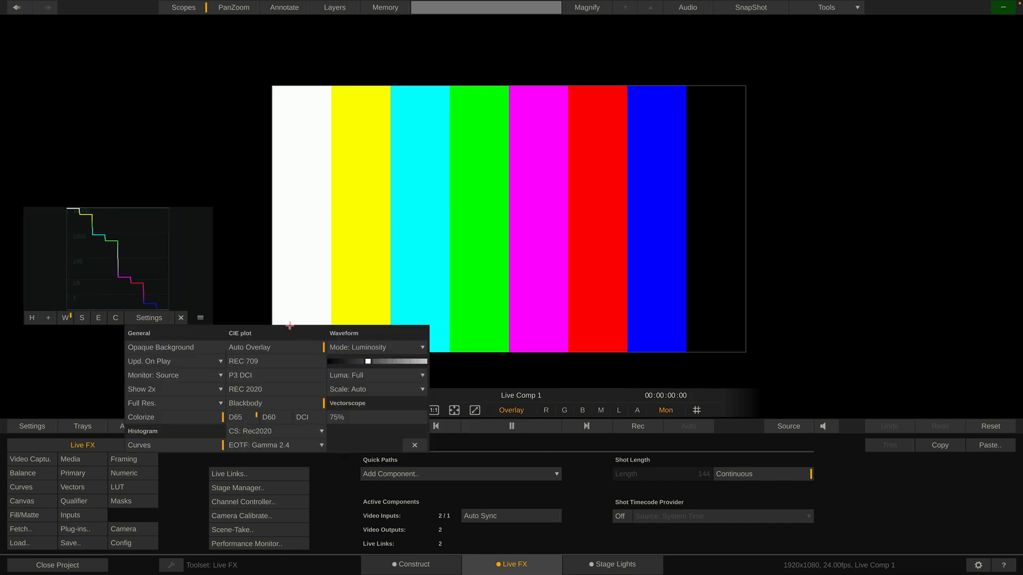
left_click(210, 254)
left_click_drag(201, 319, 219, 233)
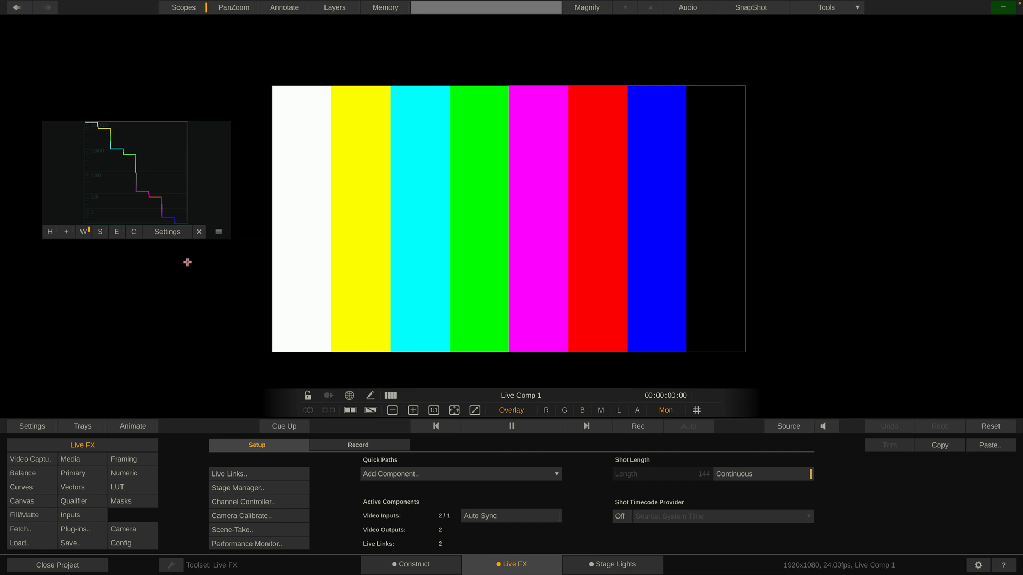
- Open the UltraStudio Recorder 3G's Video IO setup, try the default range on input channel 1 and return it to RGB Full
left_click(33, 427)
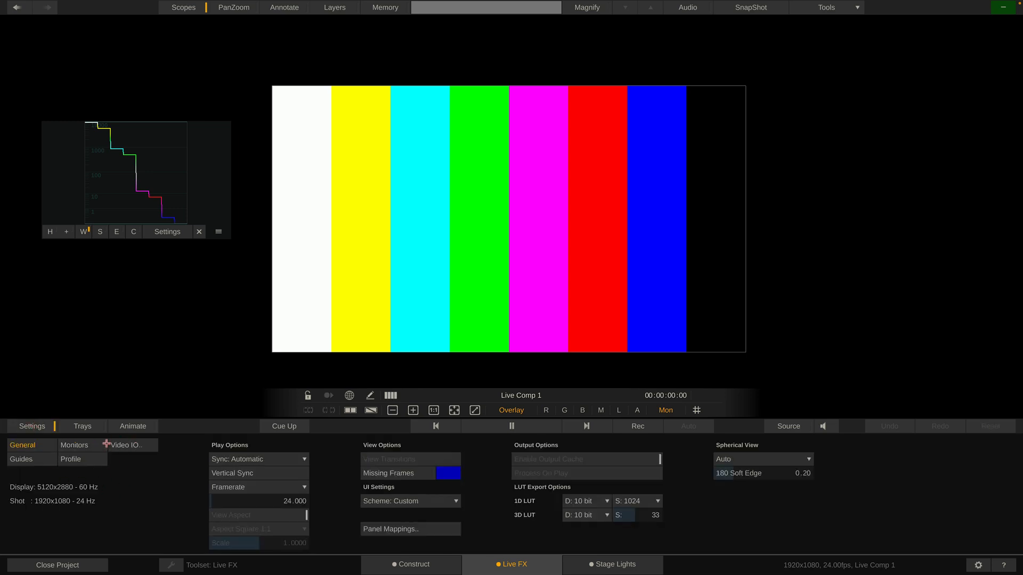
left_click(133, 447)
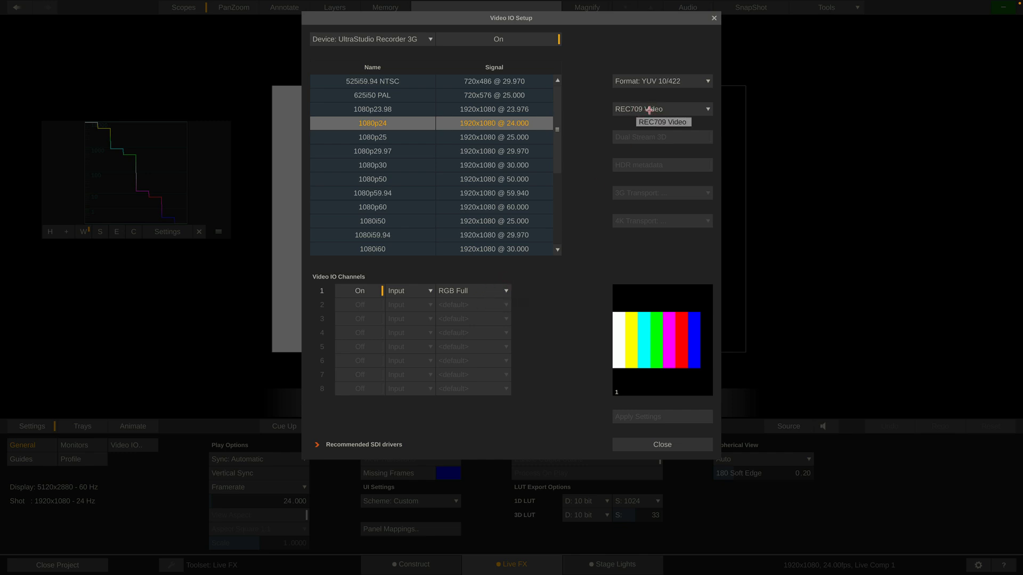
left_click(491, 291)
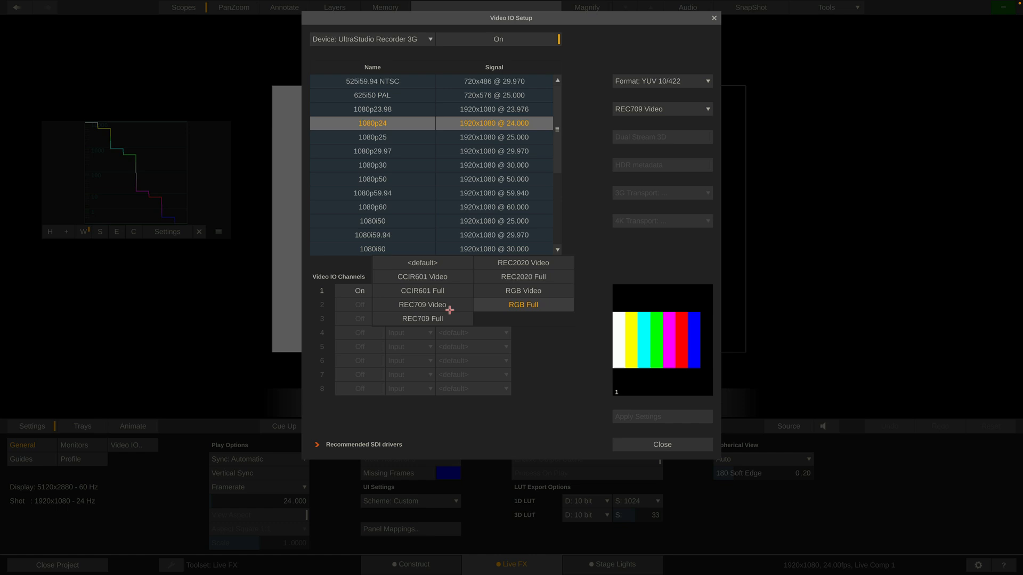
left_click(427, 264)
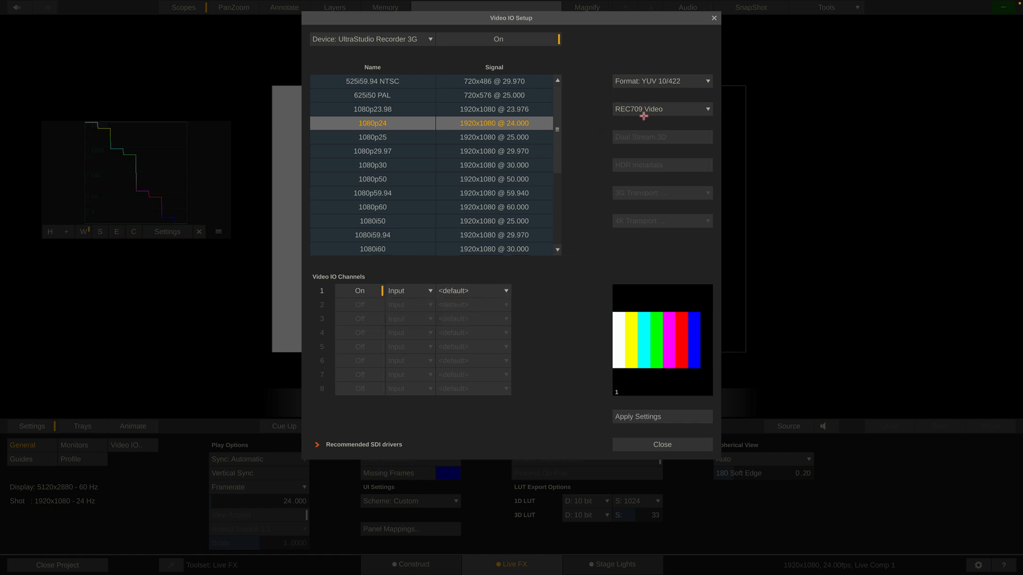
left_click(479, 291)
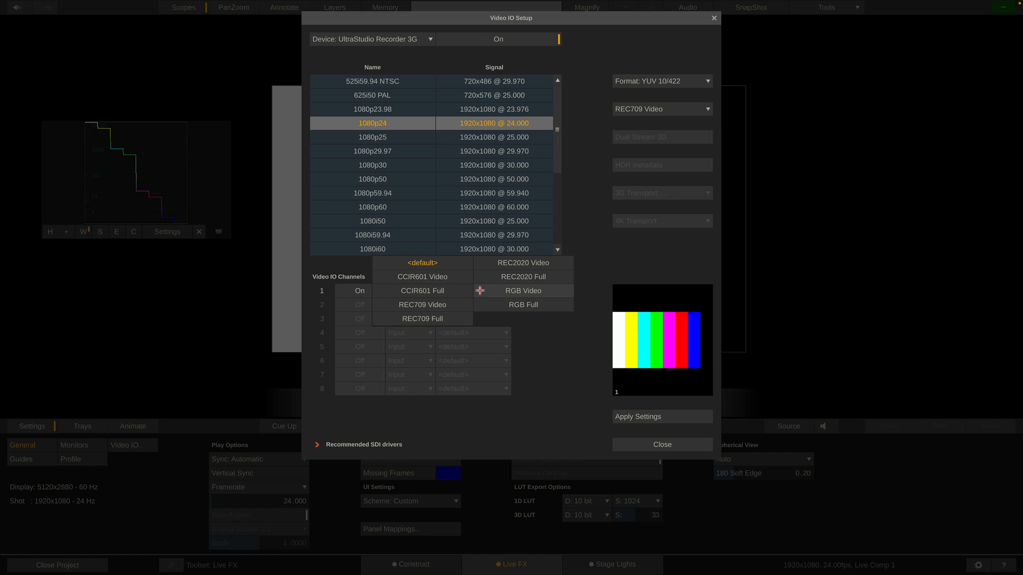
left_click(536, 306)
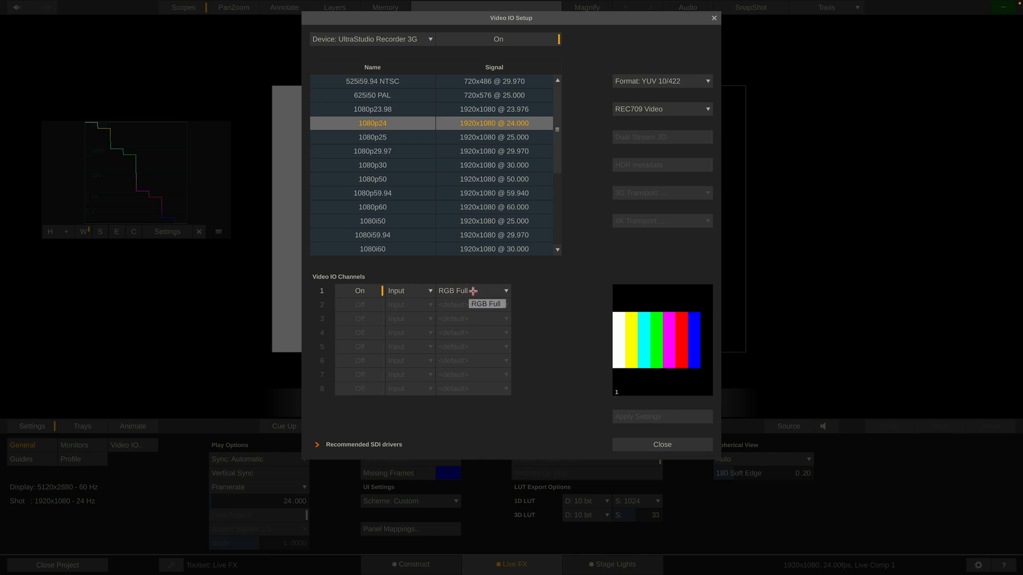
left_click(631, 443)
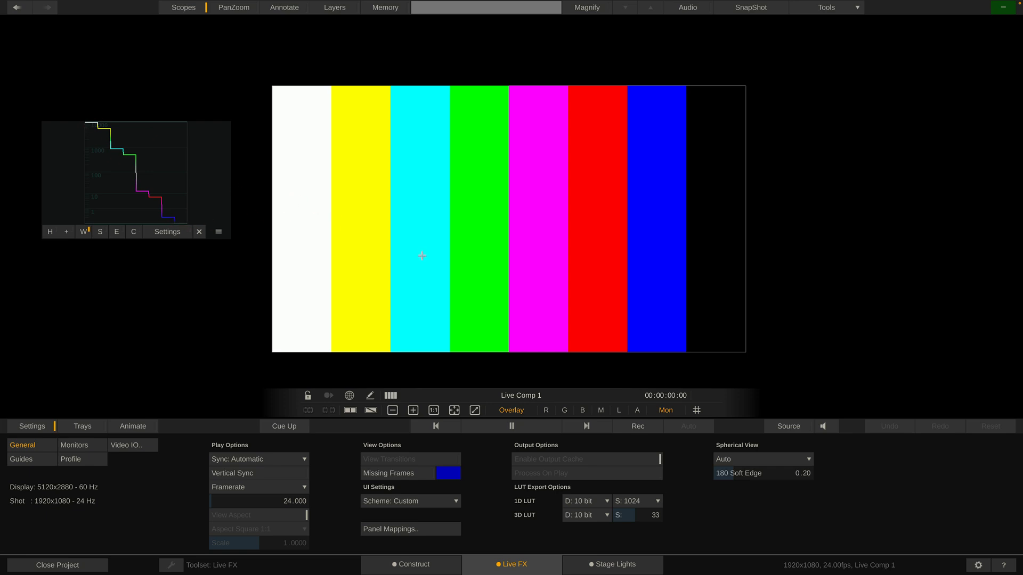
- Set the range of the UltraStudio Recorder 3G's input channel 1 to RGB Video, apply it and recheck the setting
left_click_drag(432, 222, 664, 210)
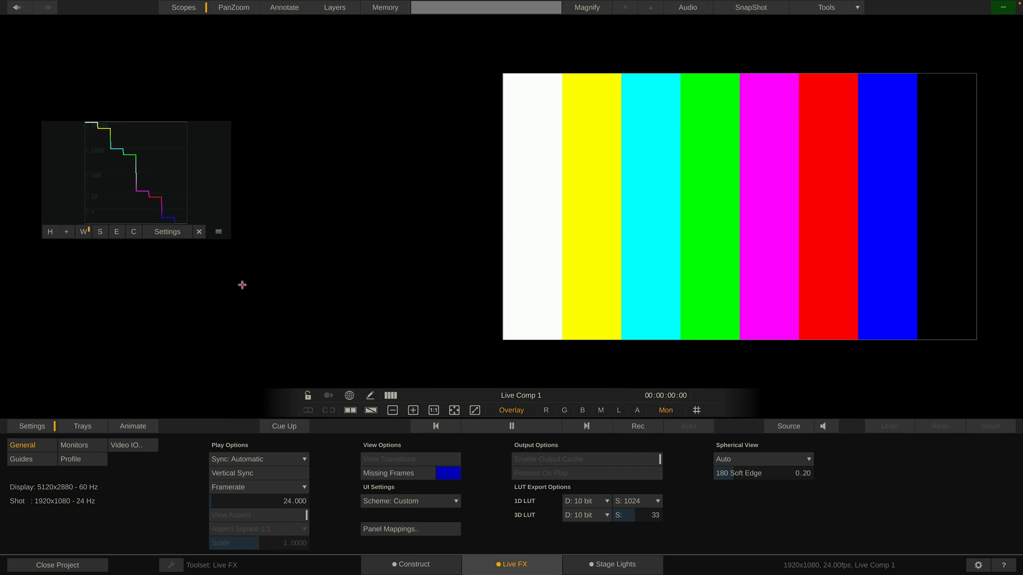
left_click(137, 446)
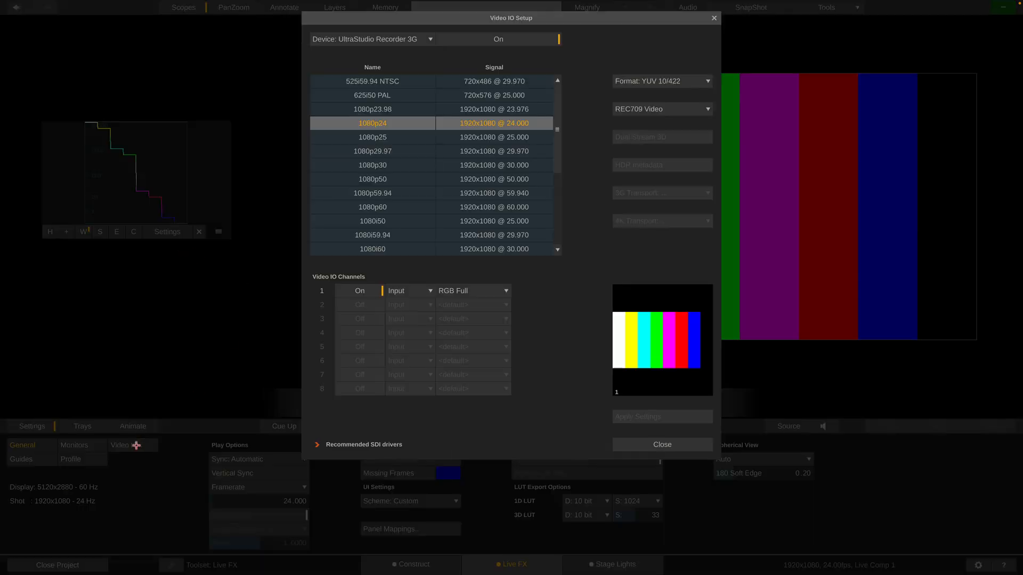
left_click(477, 292)
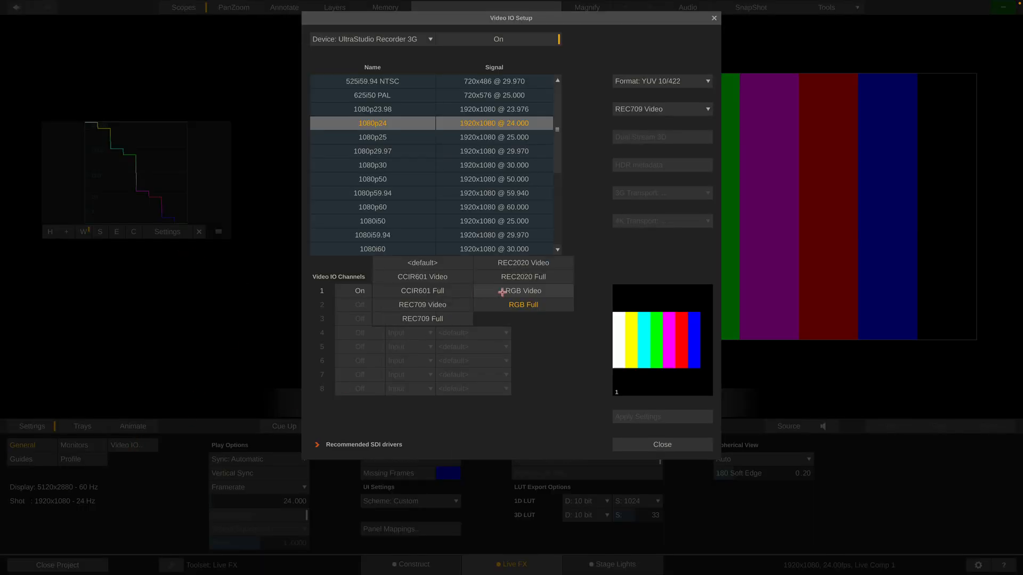
left_click(535, 292)
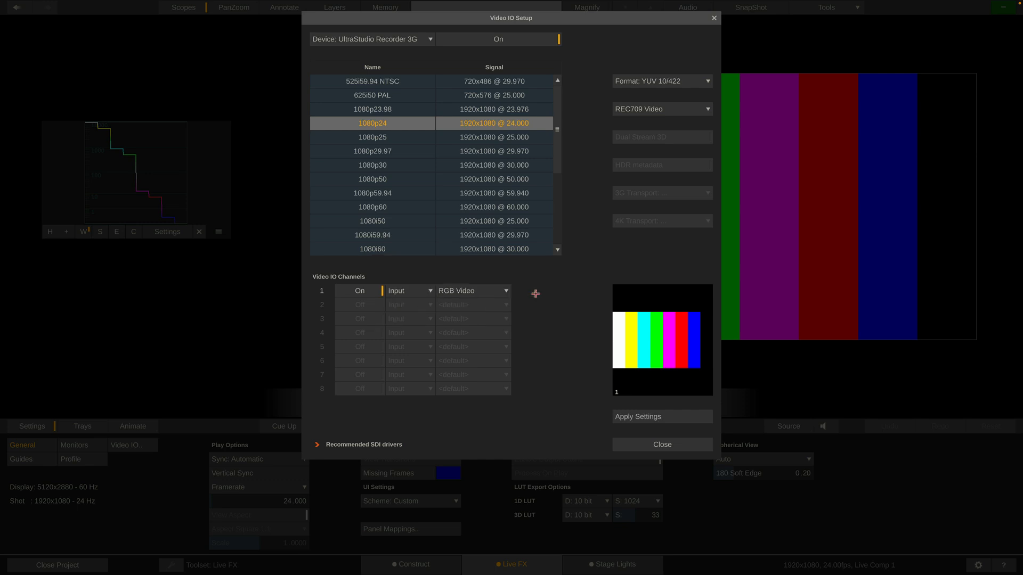
left_click(627, 417)
left_click(630, 416)
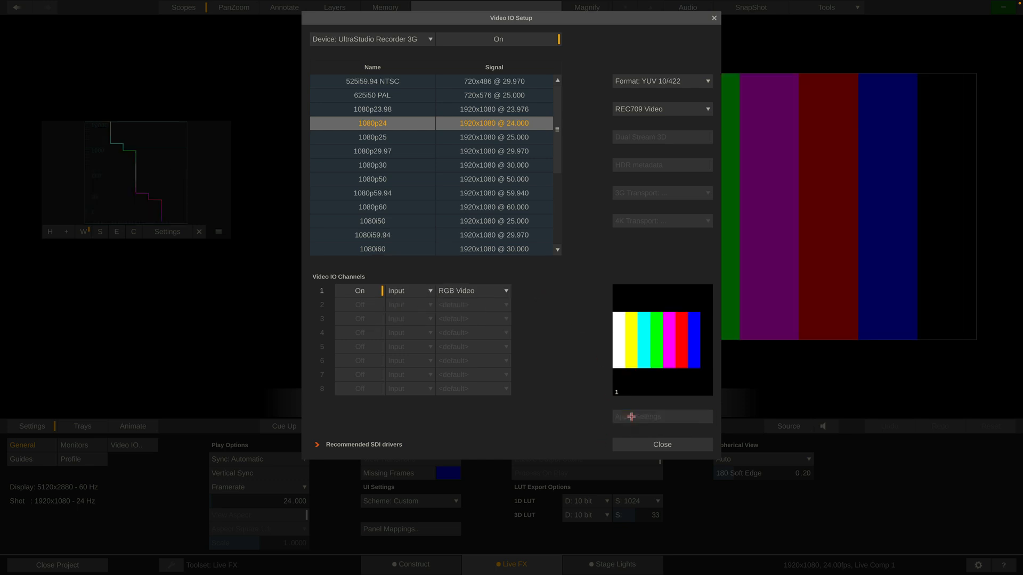
left_click(662, 445)
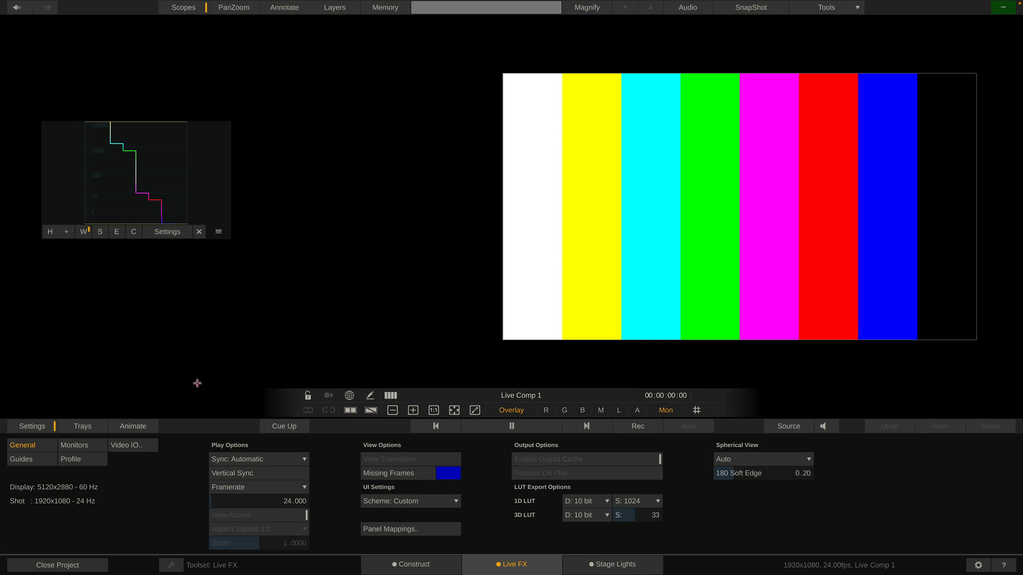
left_click(128, 446)
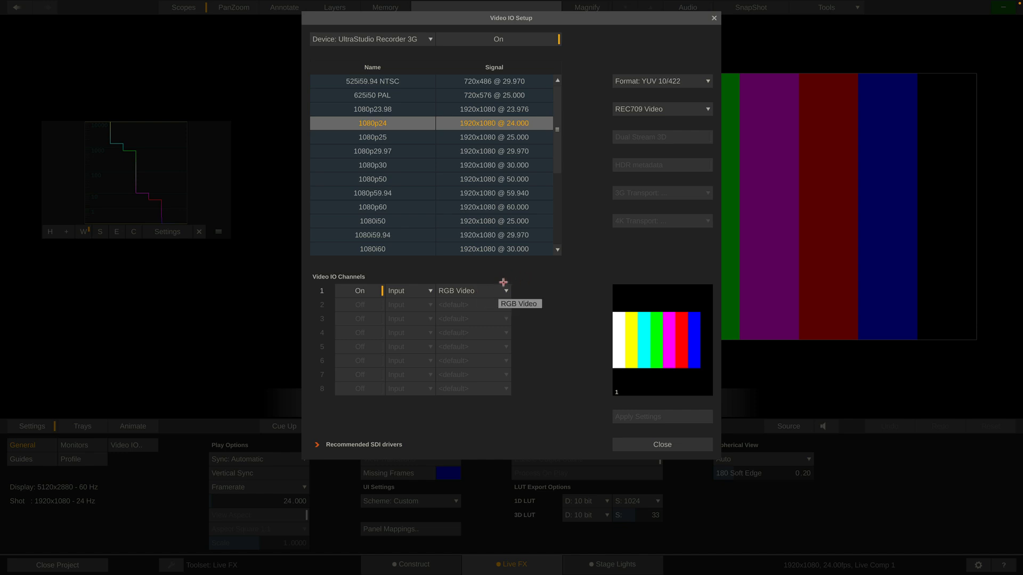
left_click(635, 447)
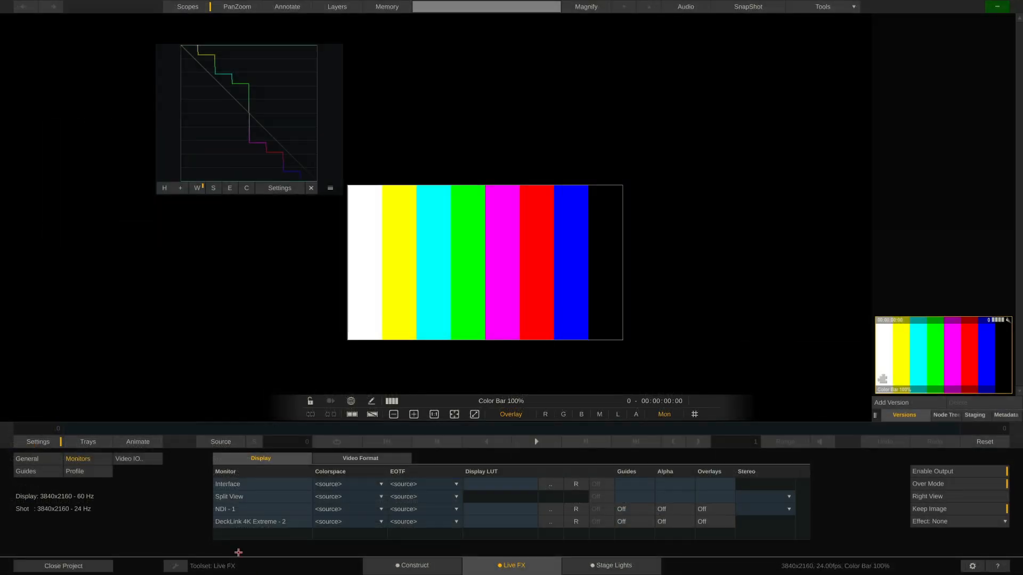
- Set the DeckLink 4K Extreme's range to RGB Video in the sending system's Video IO setup and apply the settings
left_click(136, 460)
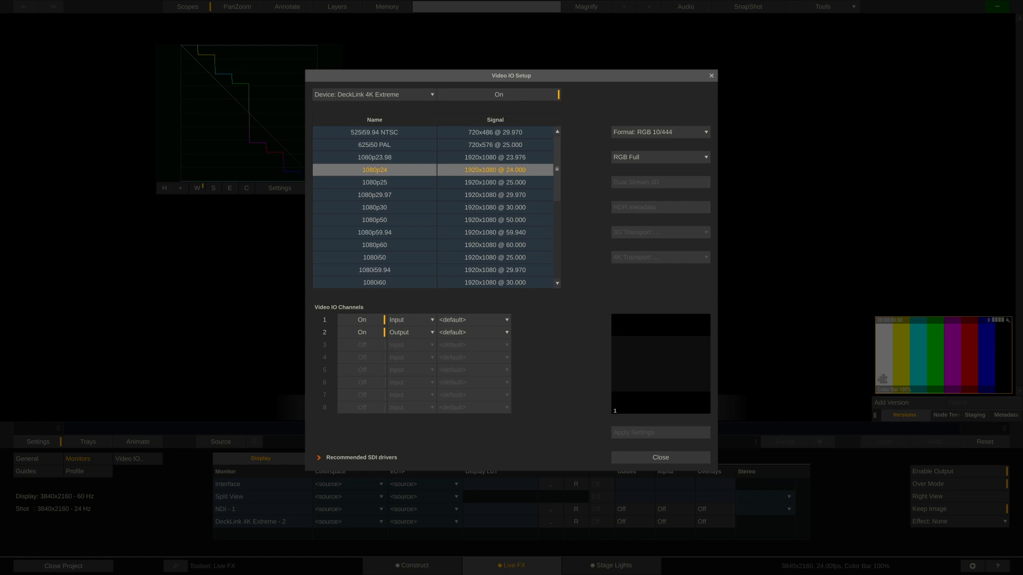
left_click(663, 157)
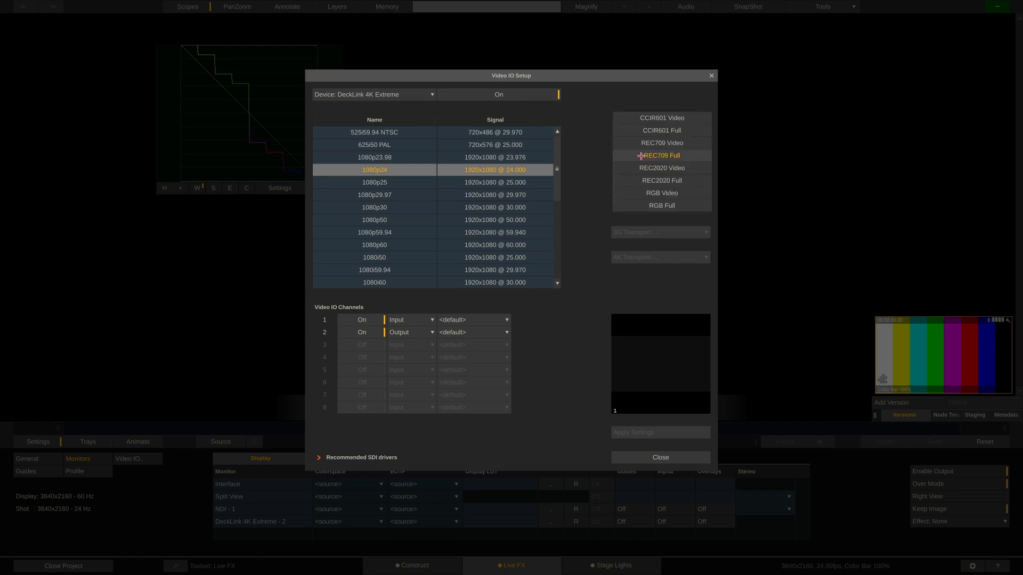
left_click(672, 195)
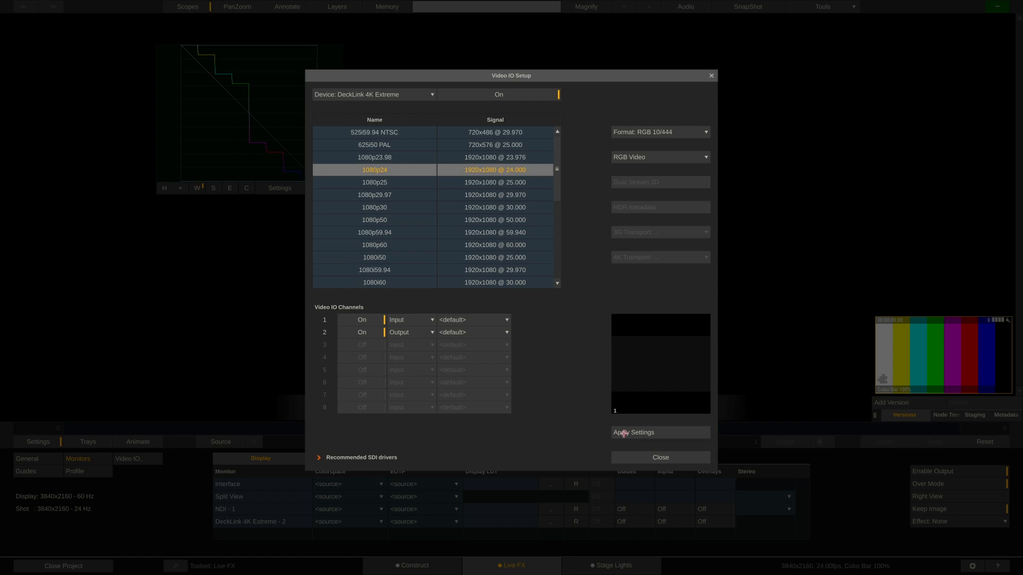
left_click(624, 432)
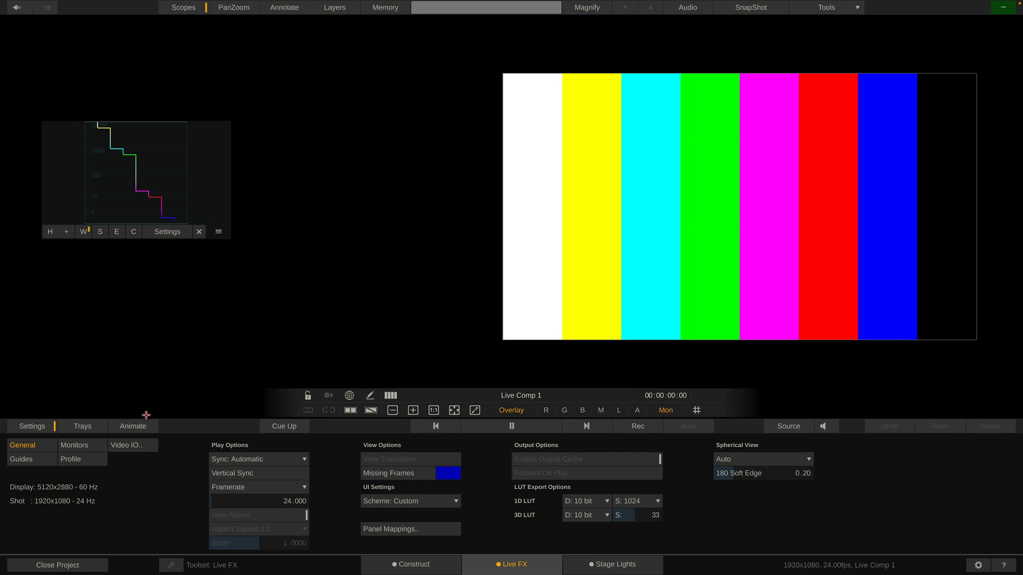
- Set the range of the UltraStudio Recorder 3G's input channel 1 to RGB Full, apply it and close the setup
left_click(133, 449)
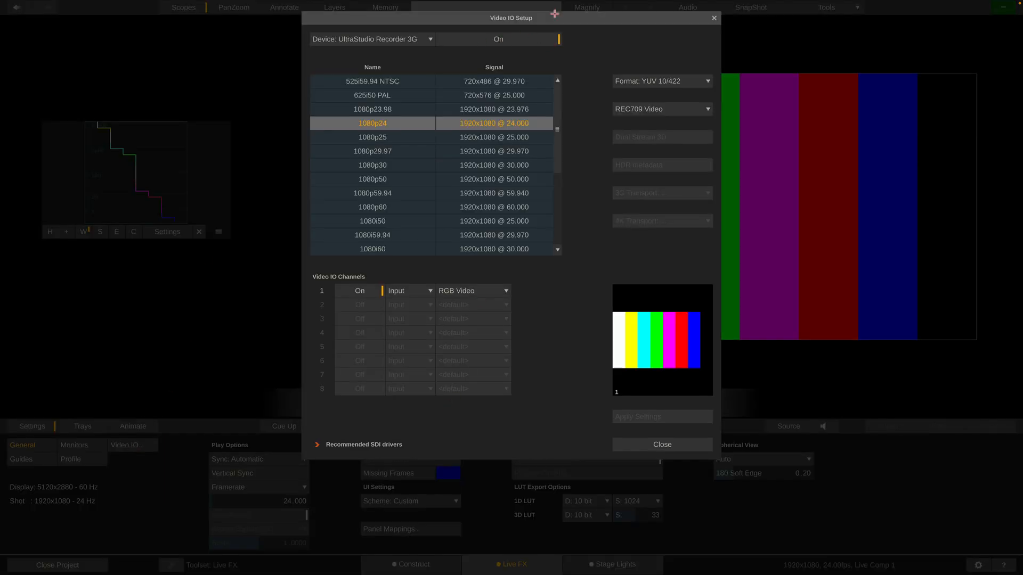
left_click(472, 292)
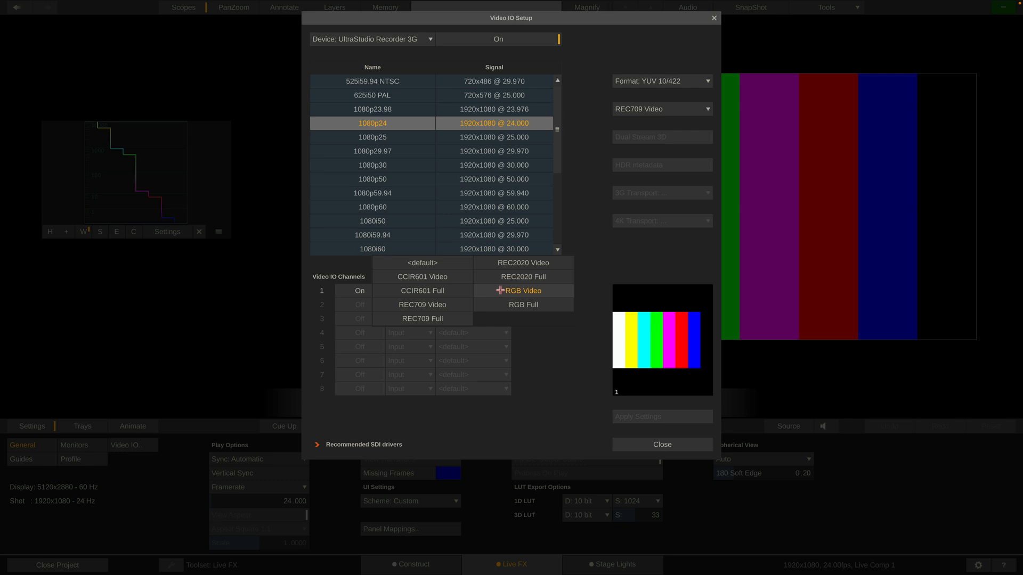
left_click(535, 305)
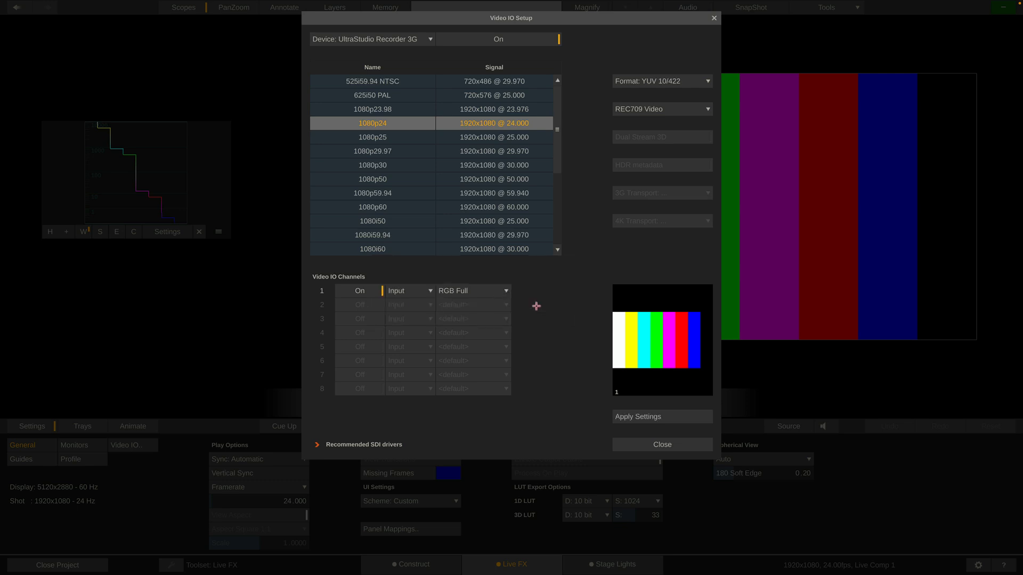
left_click(630, 419)
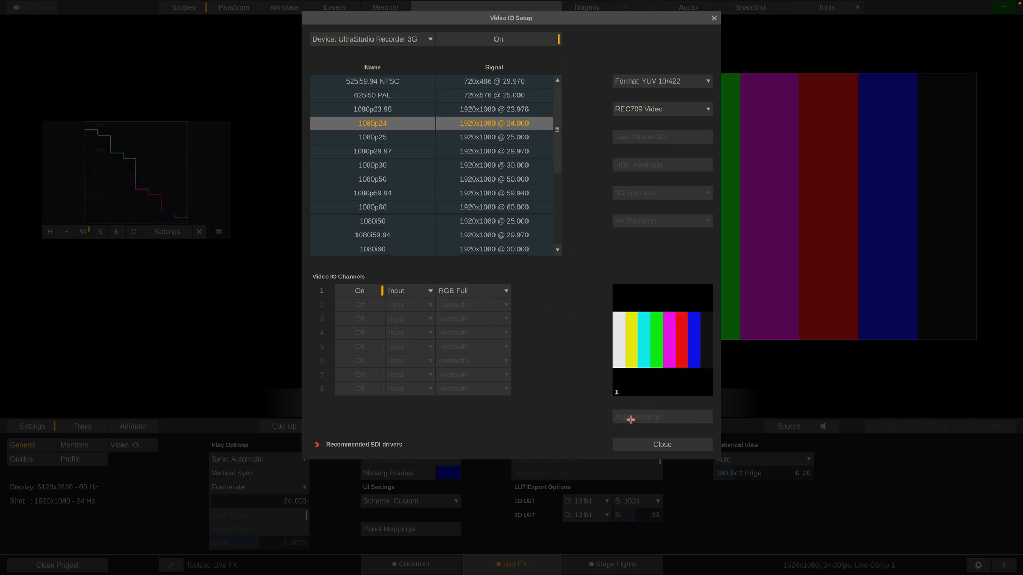
left_click(643, 446)
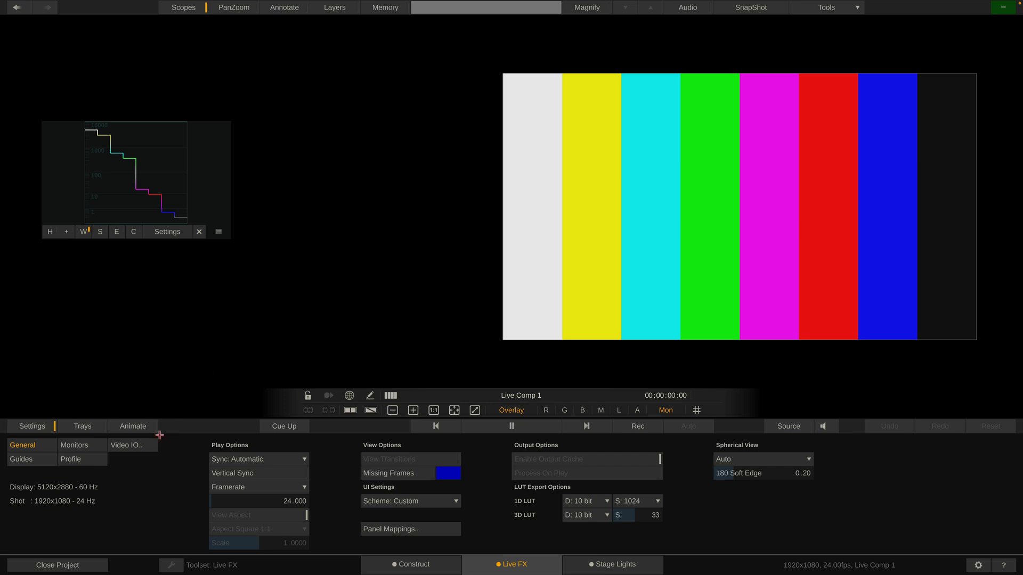
- Recheck the UltraStudio Recorder 3G's Video IO setup, try RGB Video on input channel 1 and return it to RGB Full
left_click(133, 445)
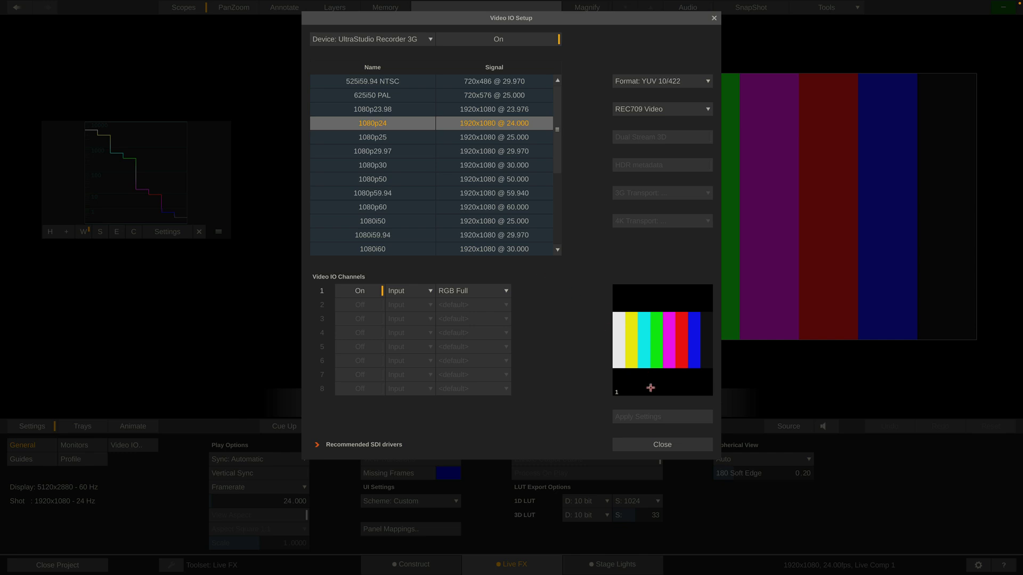
left_click(616, 445)
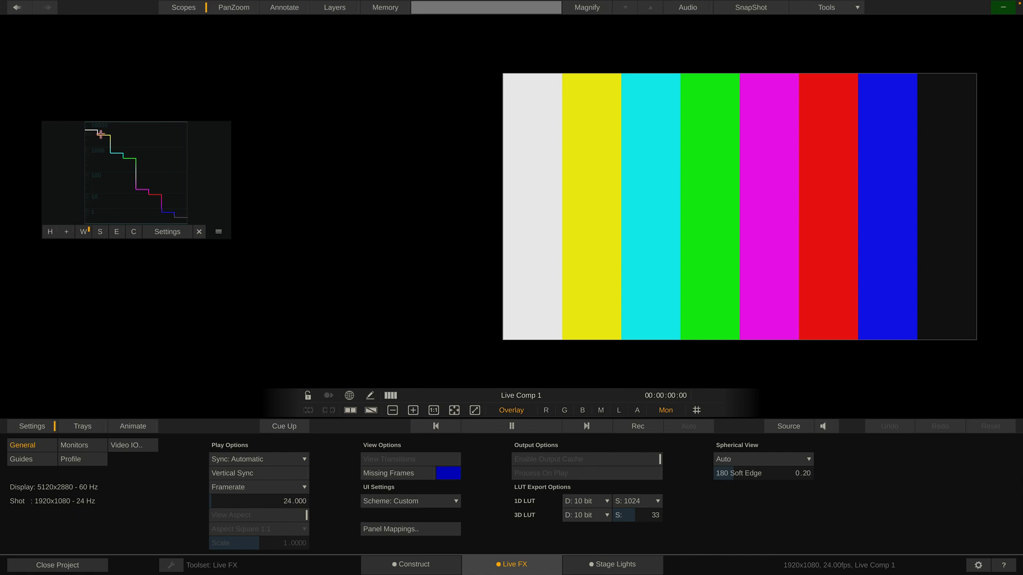
left_click(131, 447)
left_click(479, 290)
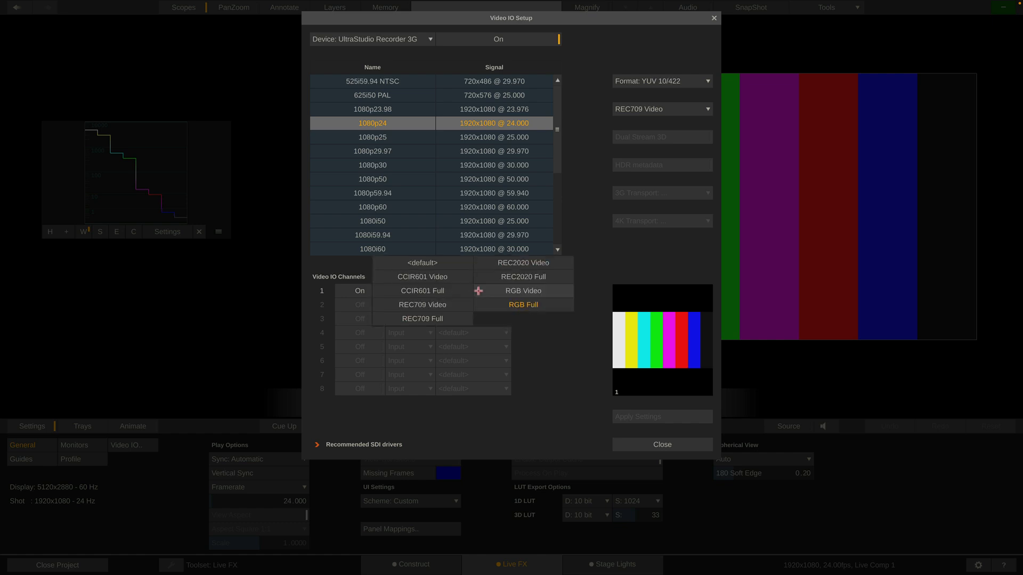
left_click(530, 294)
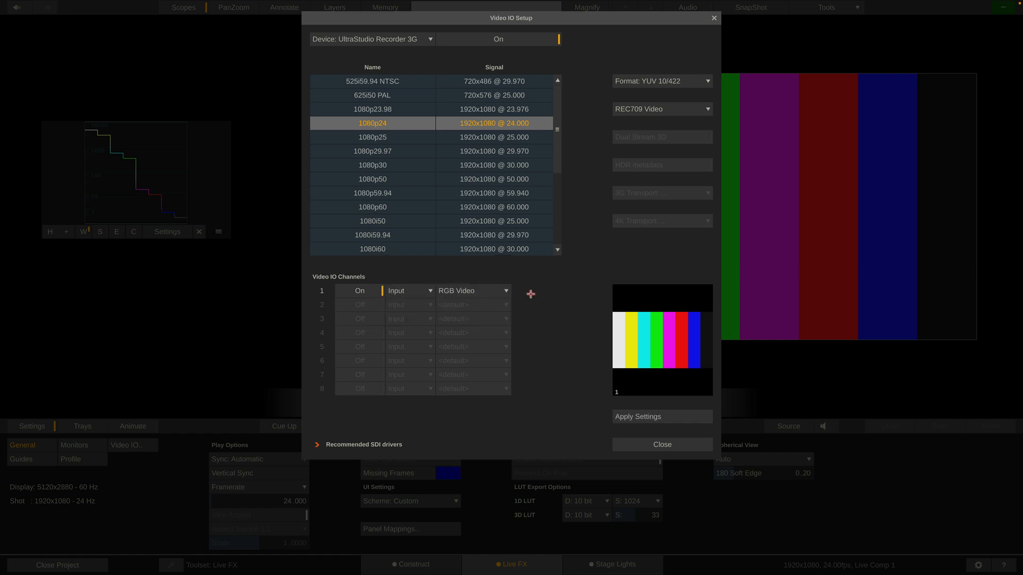
left_click(471, 291)
left_click(512, 304)
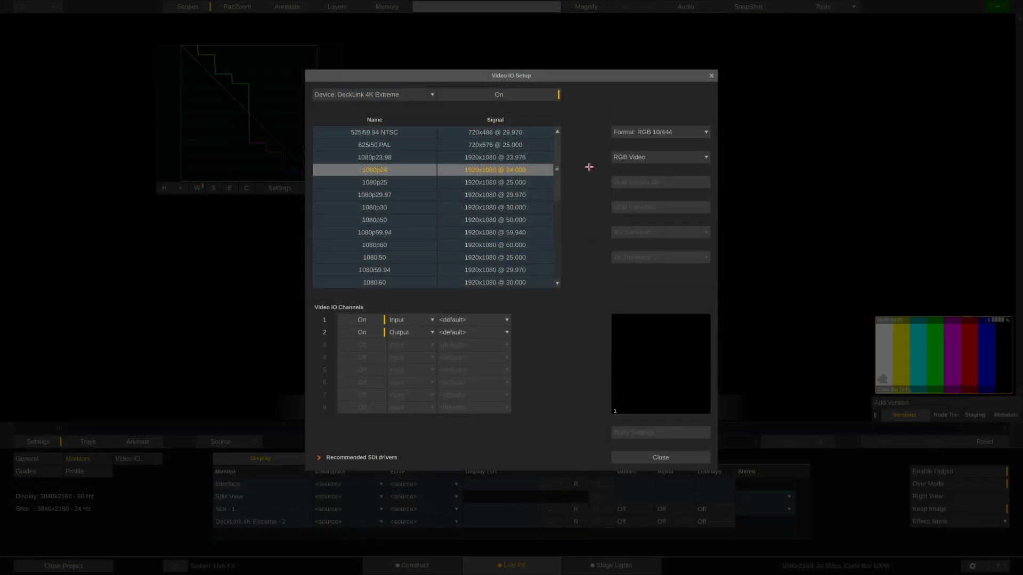
- Set the DeckLink 4K Extreme's range to RGB Full in the sending system's Video IO setup and apply the settings
left_click(671, 157)
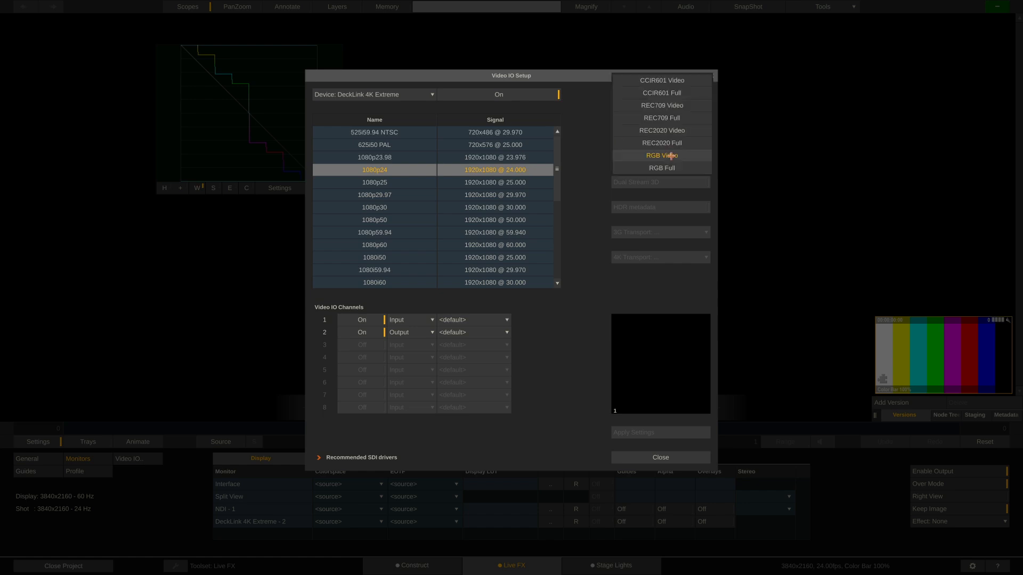
left_click(674, 167)
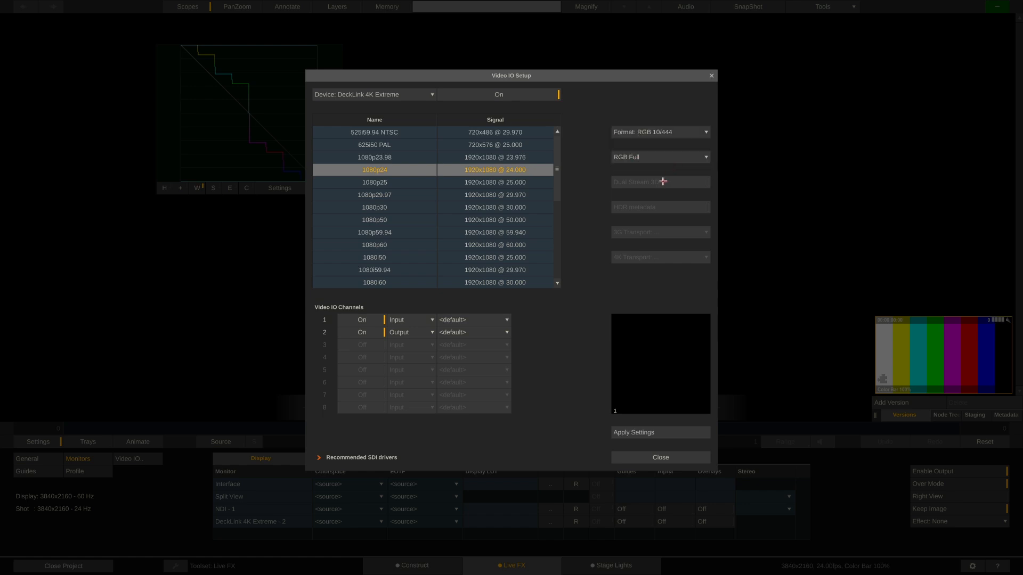
left_click(621, 434)
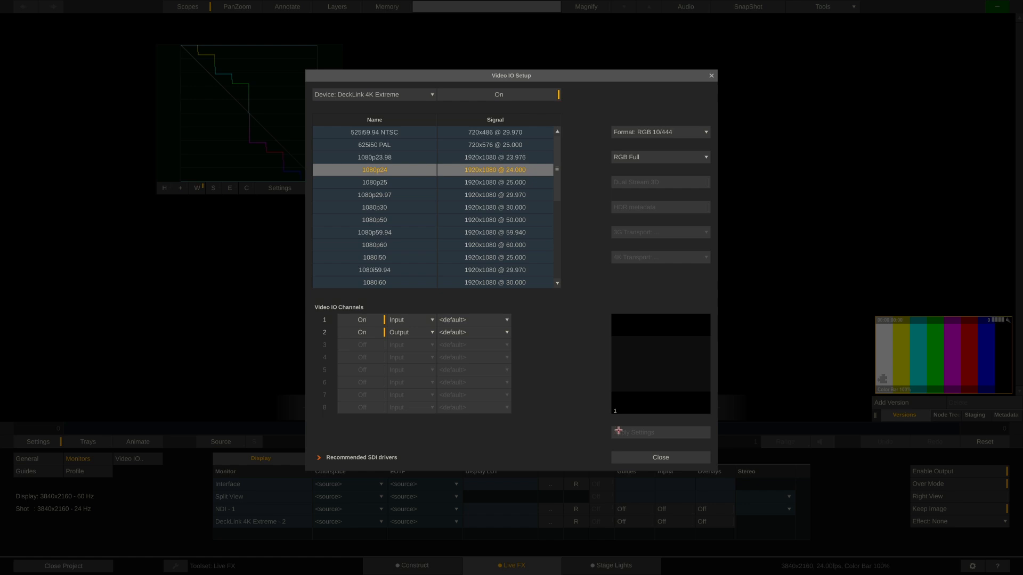
- Set the DeckLink 4K Extreme's format to YUV 10/422 and its range to REC709 Video, applying the settings
left_click(684, 133)
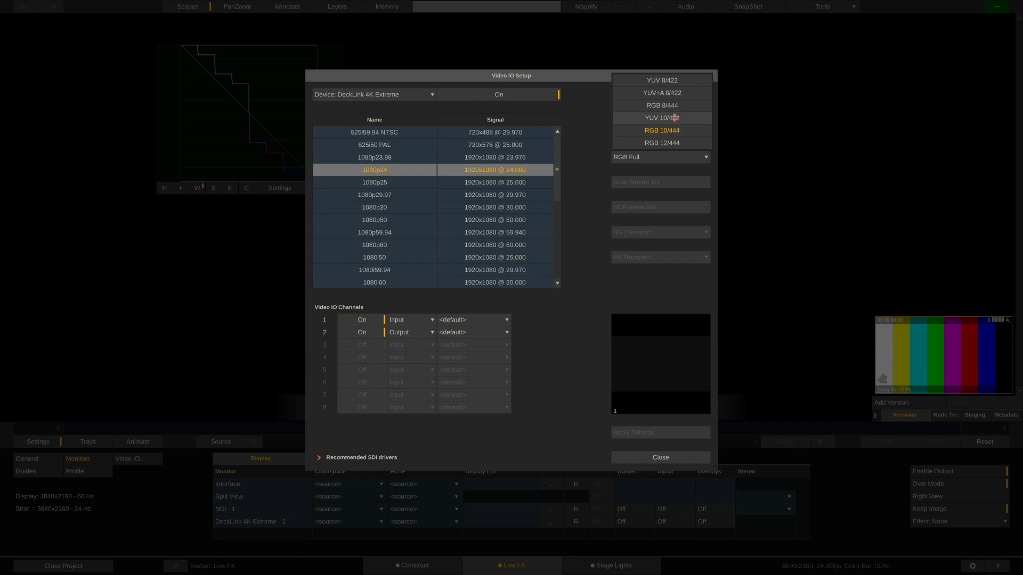
left_click(674, 118)
left_click(615, 433)
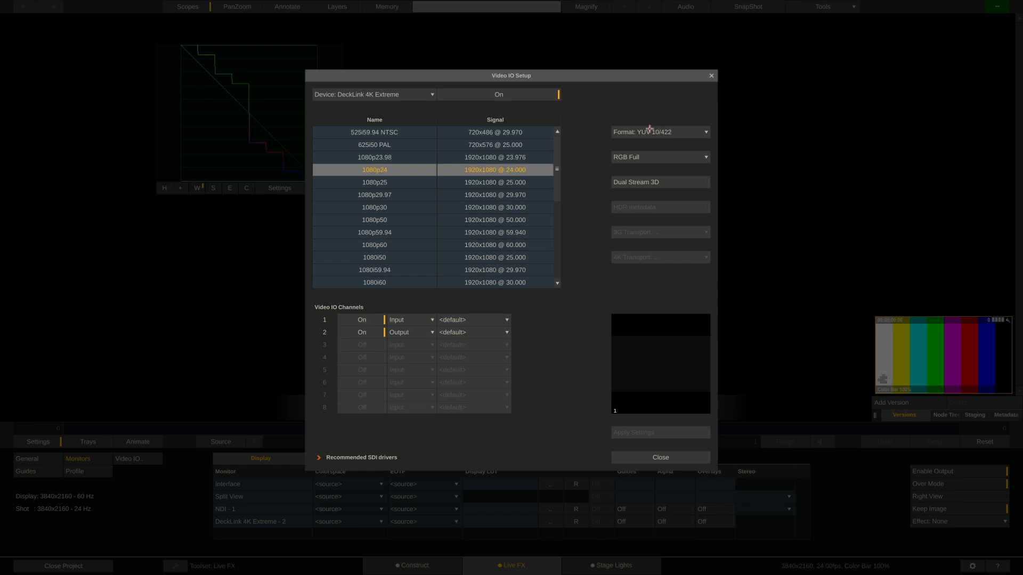
left_click(670, 159)
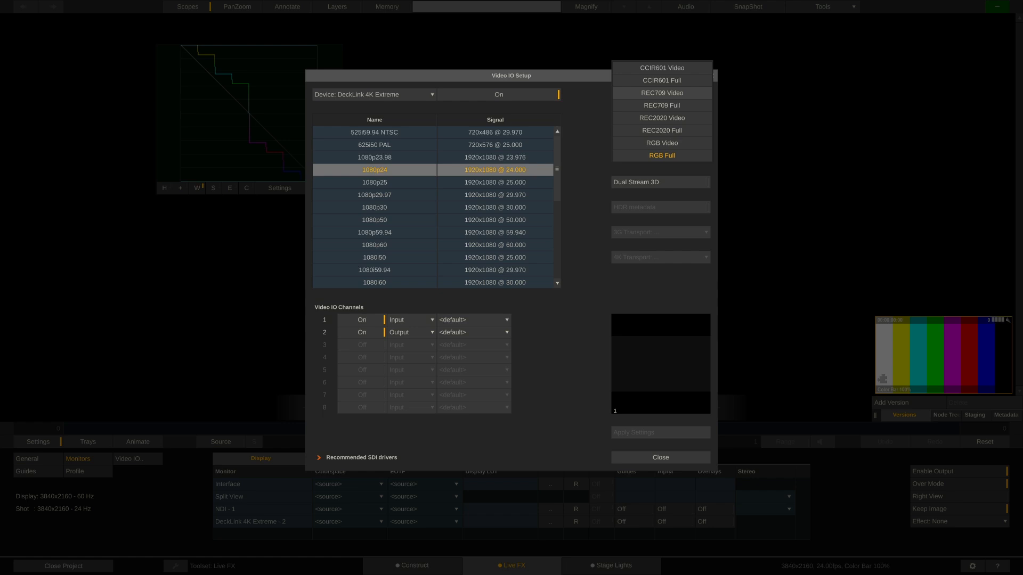
left_click(659, 93)
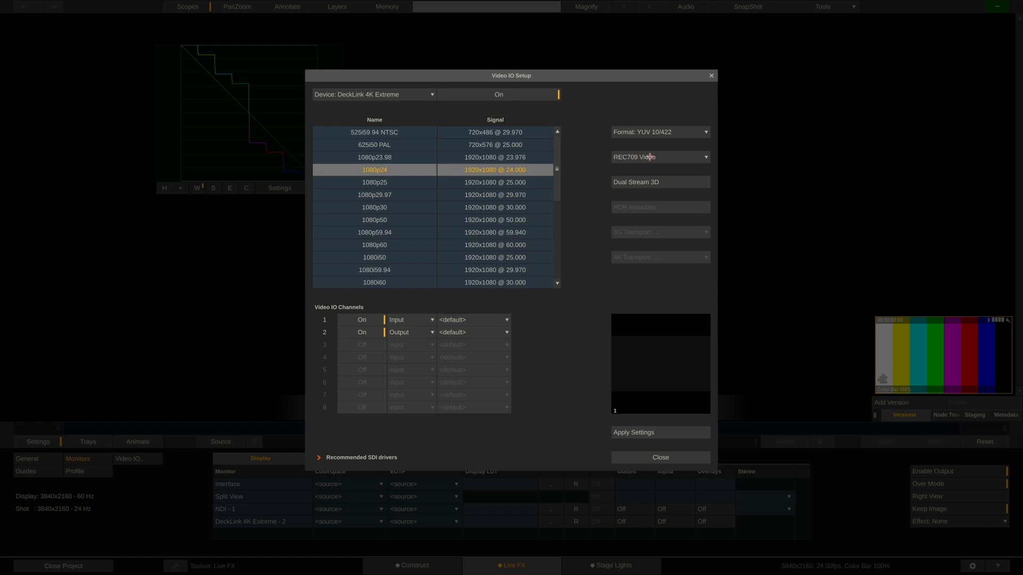
left_click(624, 432)
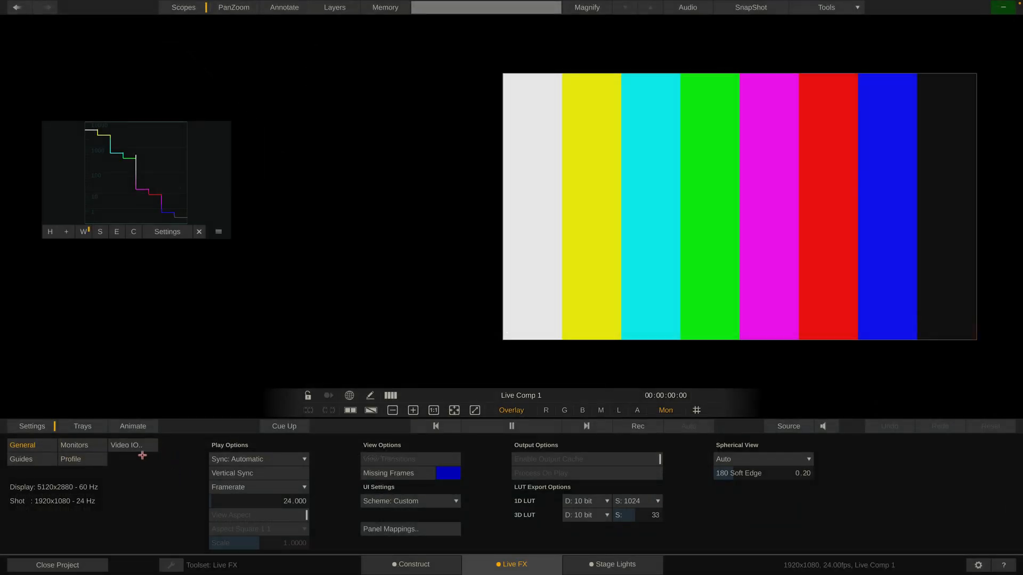
- Set the range of the UltraStudio Recorder 3G's input channel 1 to REC709 Video, apply it and close the setup
left_click(129, 445)
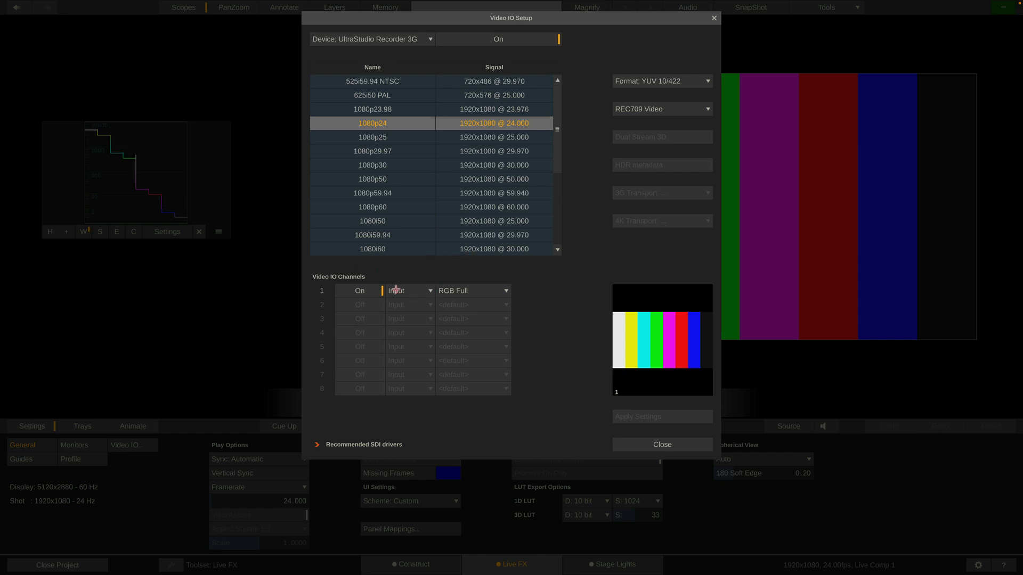
left_click(479, 289)
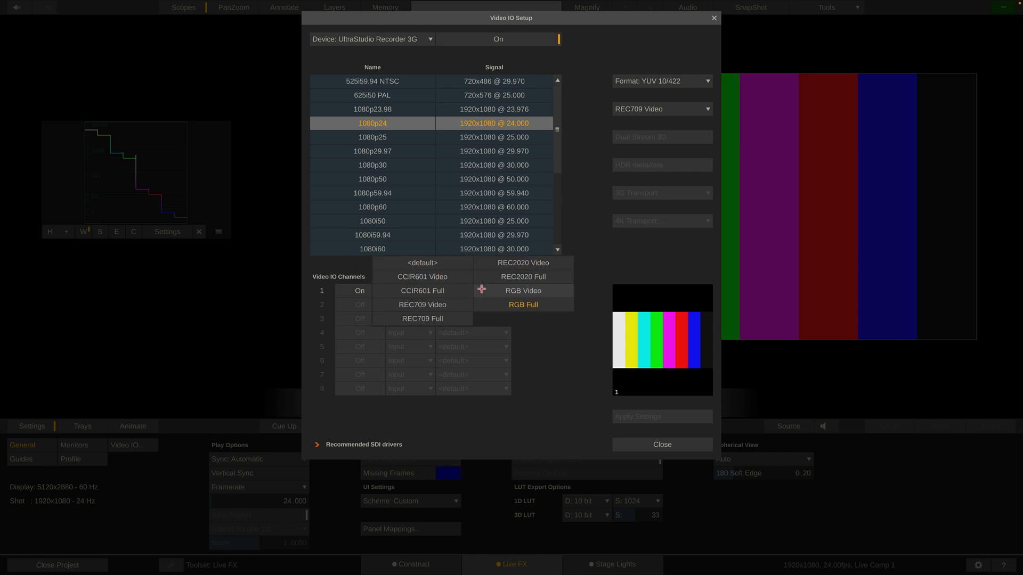
left_click(424, 305)
left_click(629, 418)
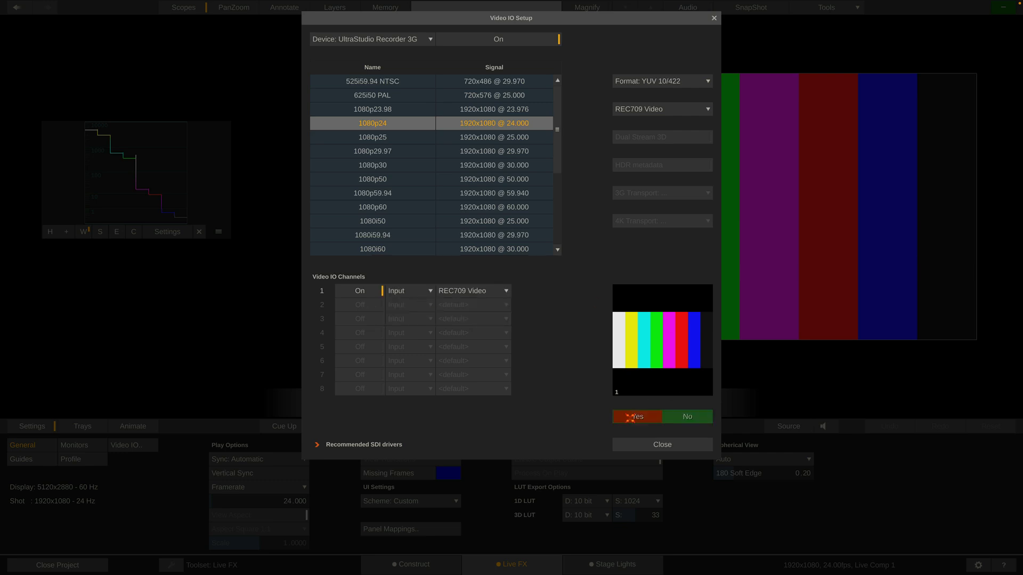
left_click(646, 446)
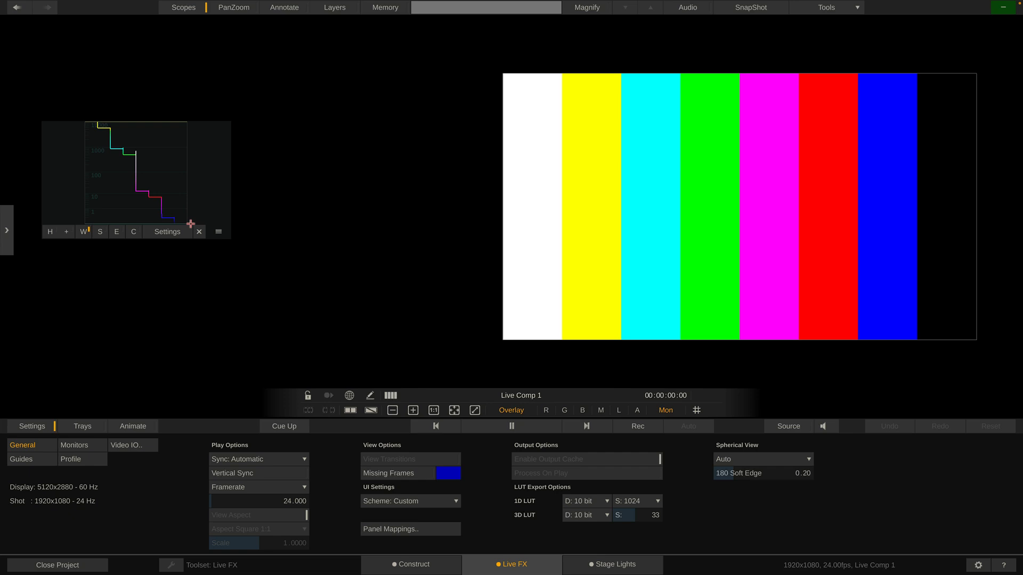
- Try the REC709 Full range on the UltraStudio Recorder 3G's input channel 1, applying it and closing the setup to check the waveform
left_click(135, 444)
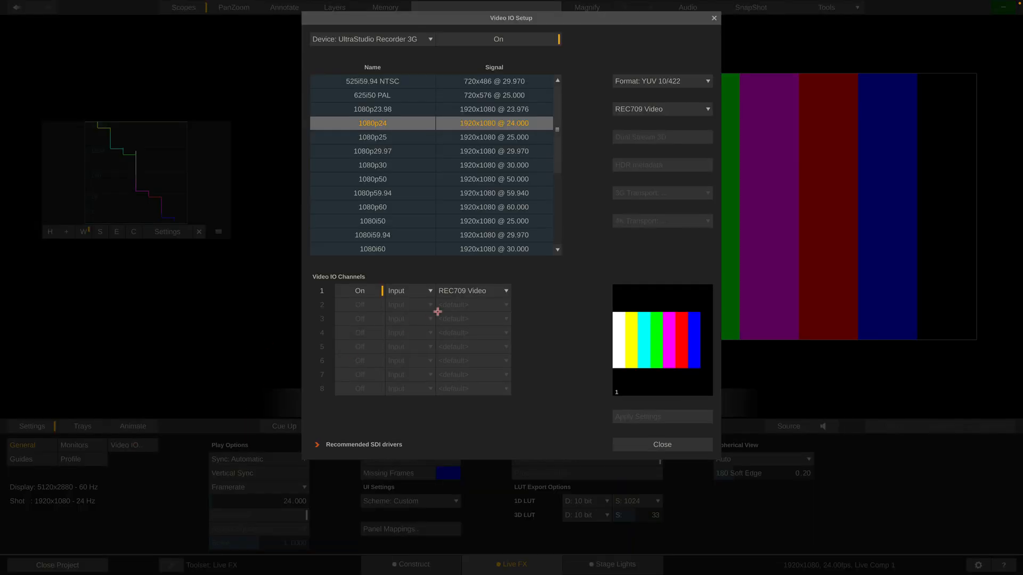
left_click(494, 291)
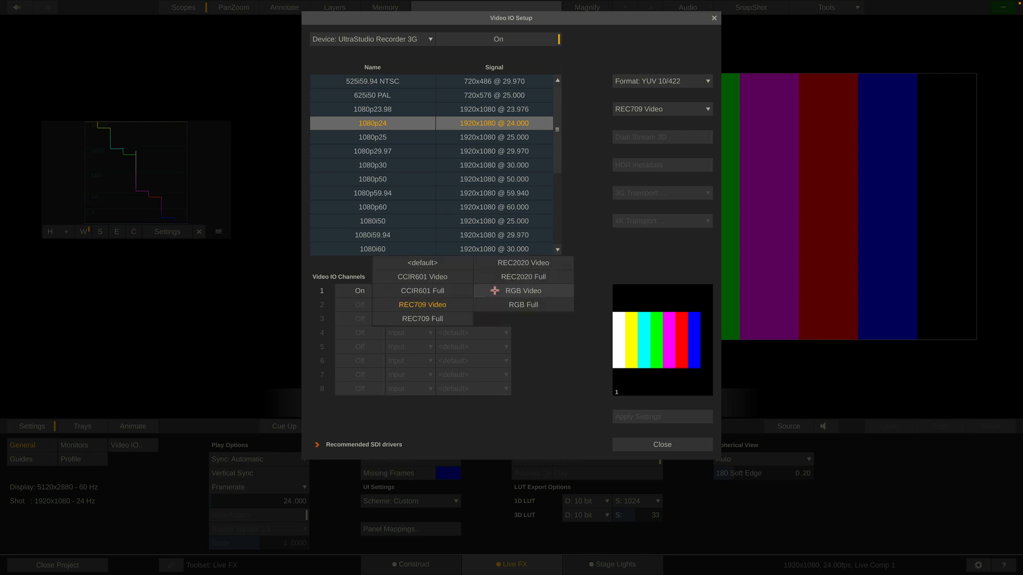
left_click(438, 318)
left_click(629, 420)
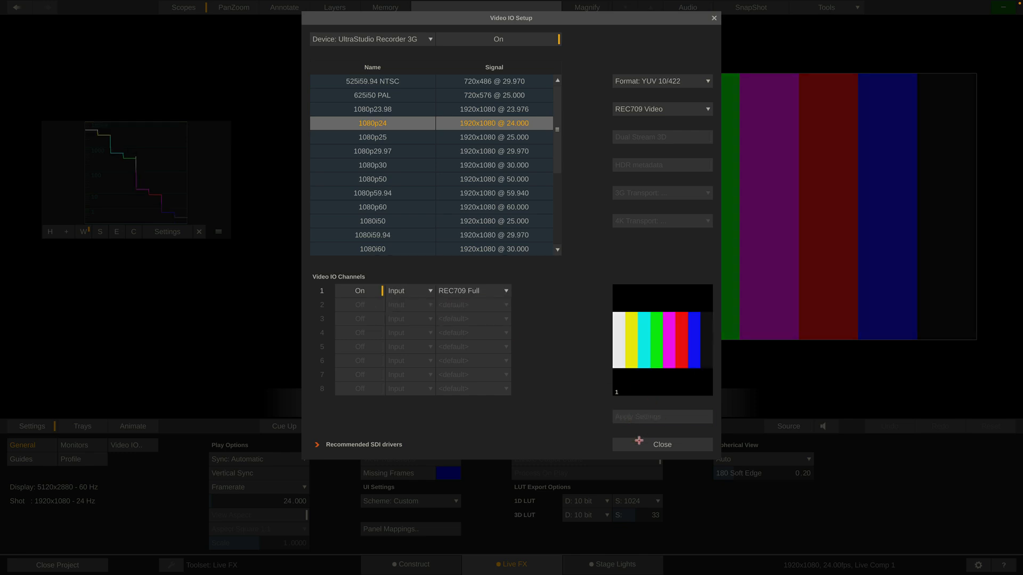
left_click(640, 442)
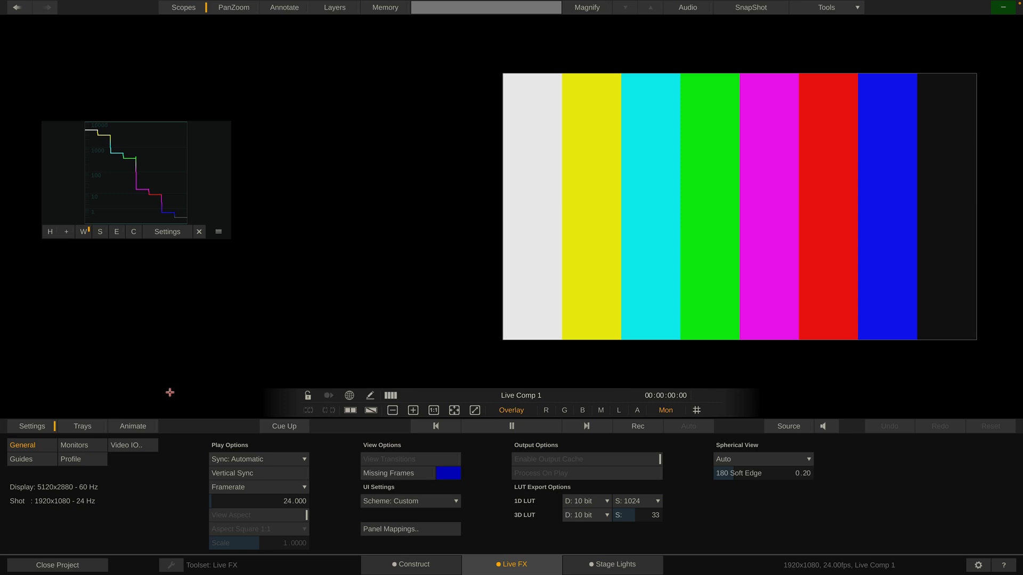
- Return the UltraStudio Recorder 3G's input channel 1 to REC709 Video, apply the settings and close the setup
left_click(135, 445)
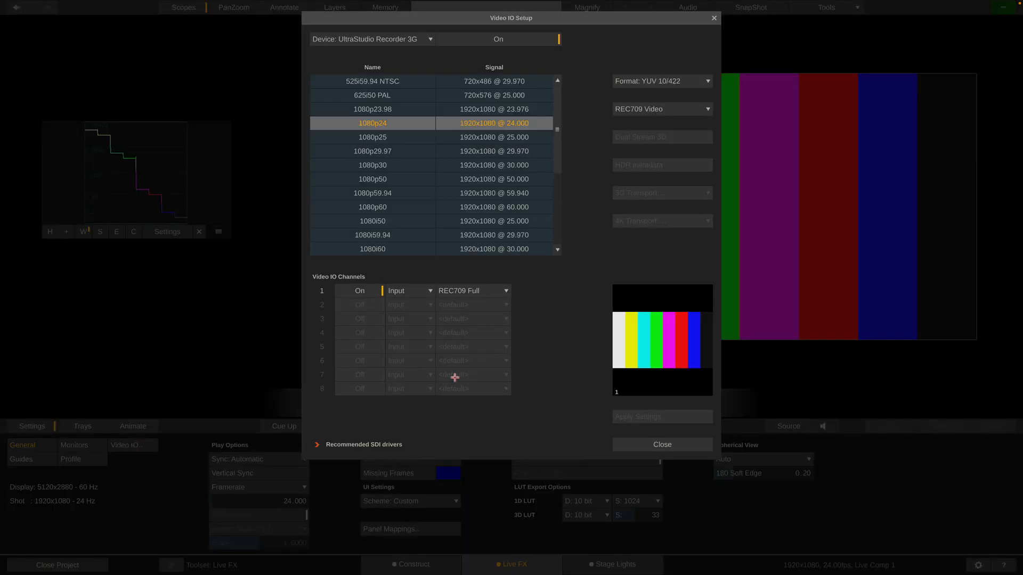
left_click(484, 292)
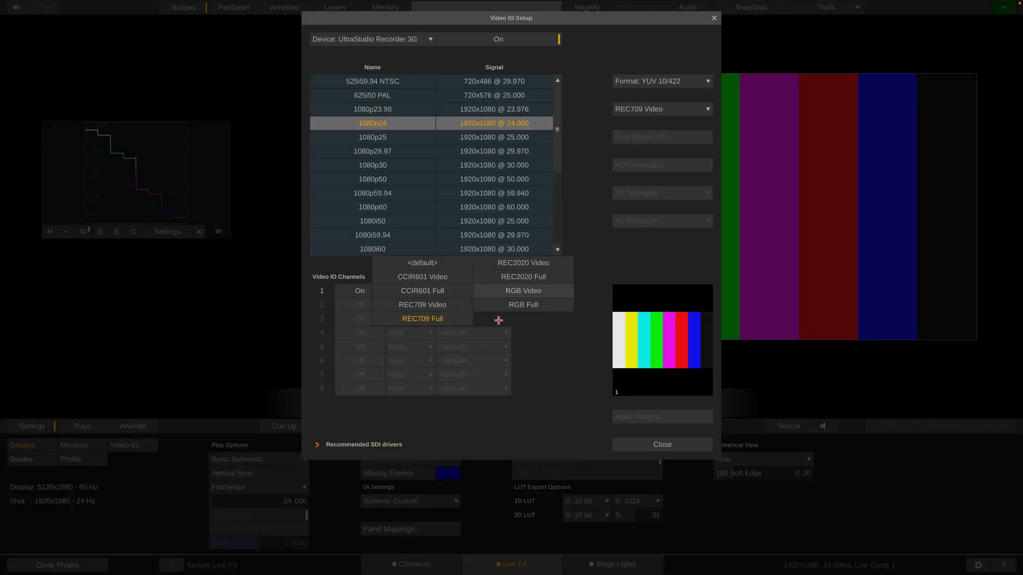
left_click(445, 307)
left_click(630, 420)
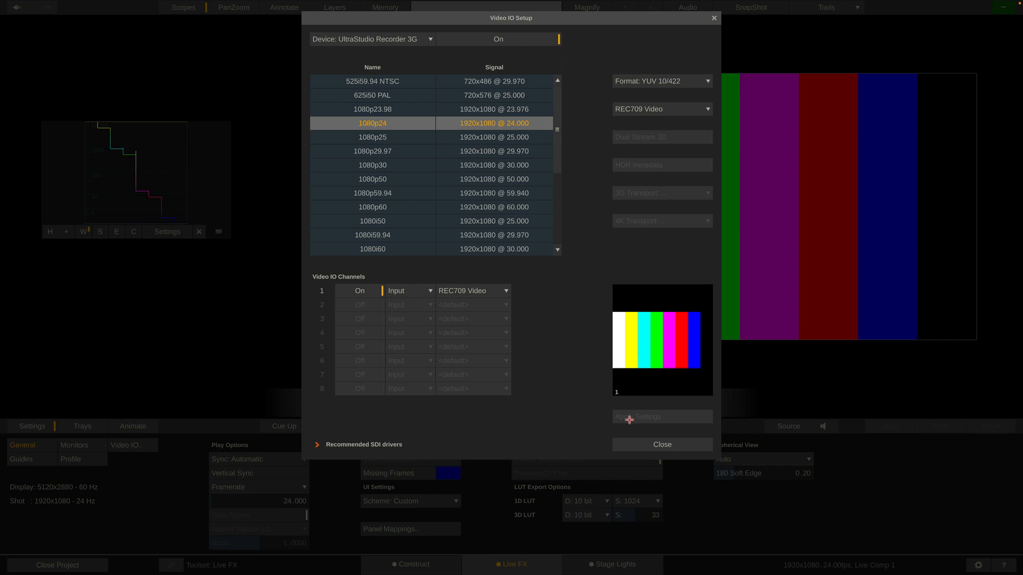
left_click(637, 446)
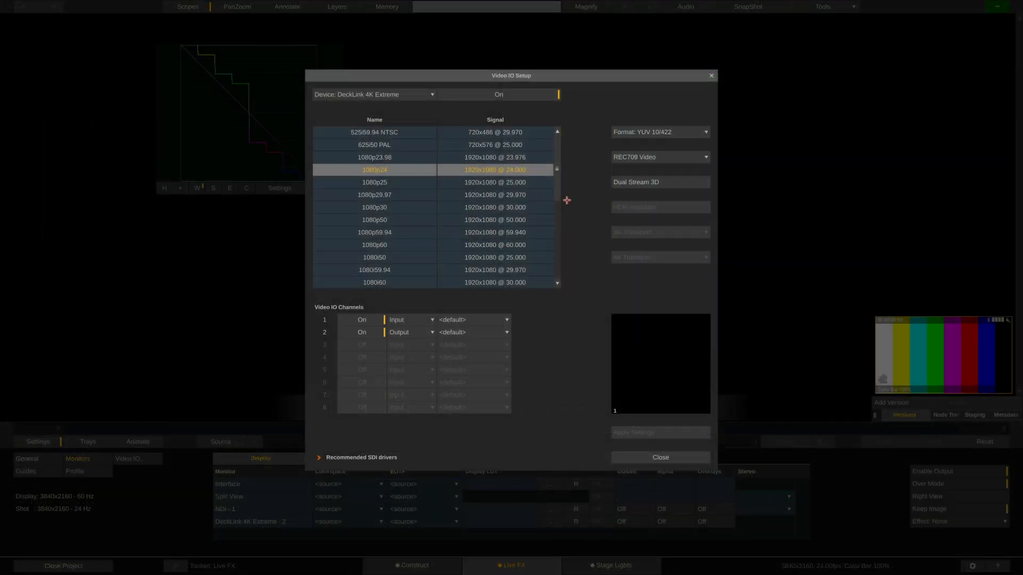
- Set the DeckLink 4K Extreme's range to REC709 Full in the sending system's Video IO setup and apply the settings
left_click(653, 159)
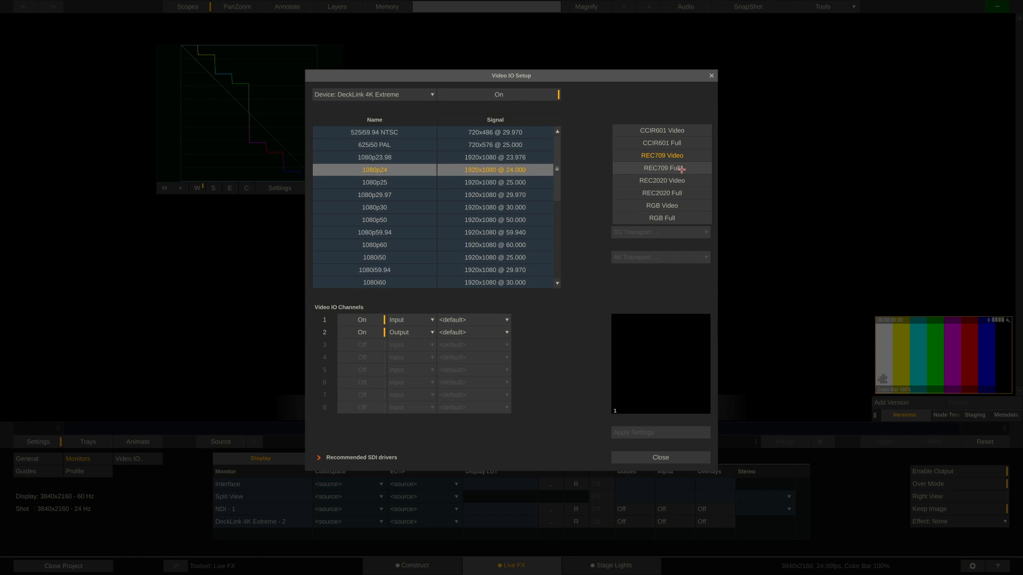
left_click(681, 169)
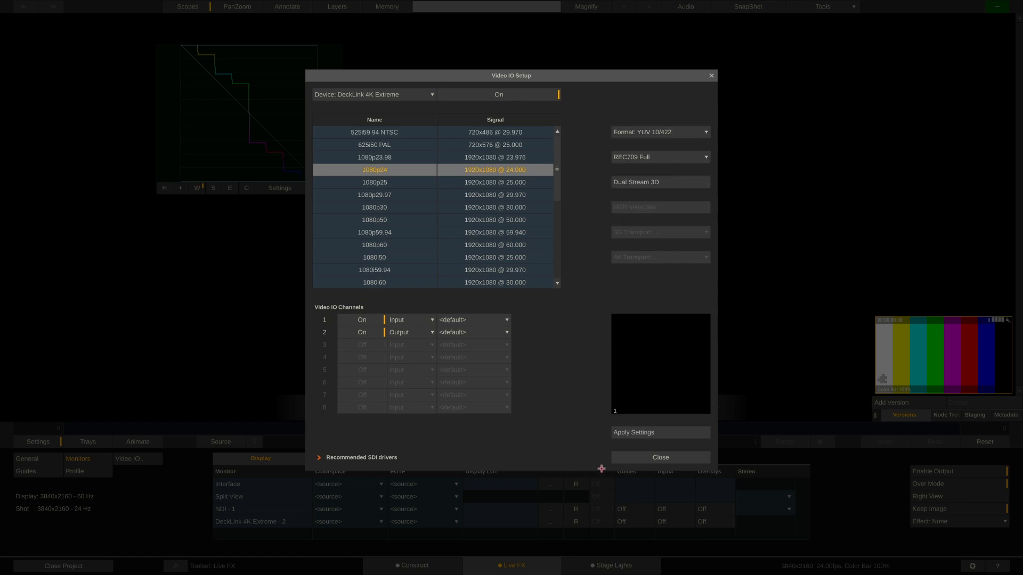
left_click(622, 434)
left_click(623, 433)
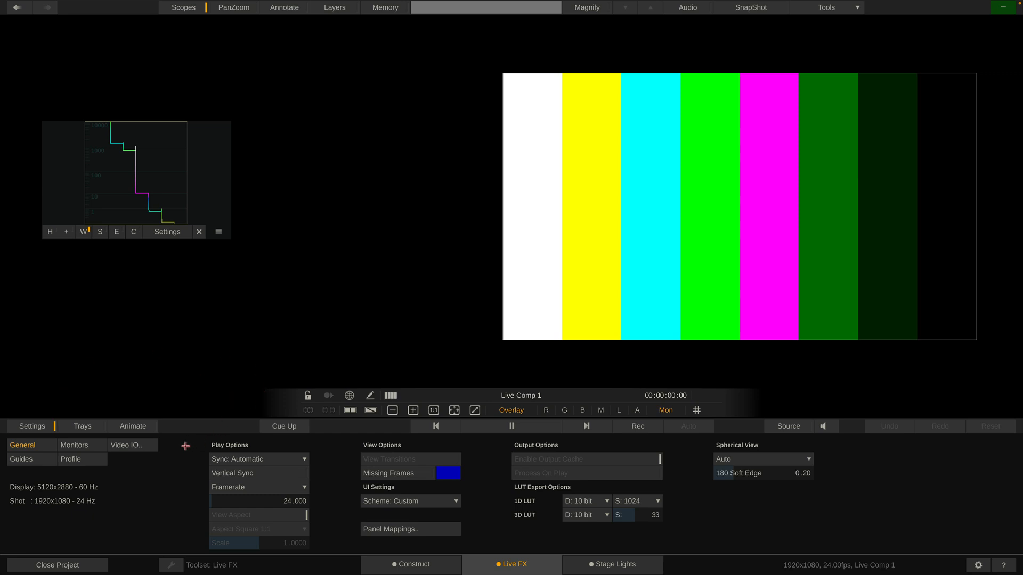
- Try the REC709 Full range on the UltraStudio Recorder 3G's input channel 1 and apply it to compare with the full-range output
left_click(132, 445)
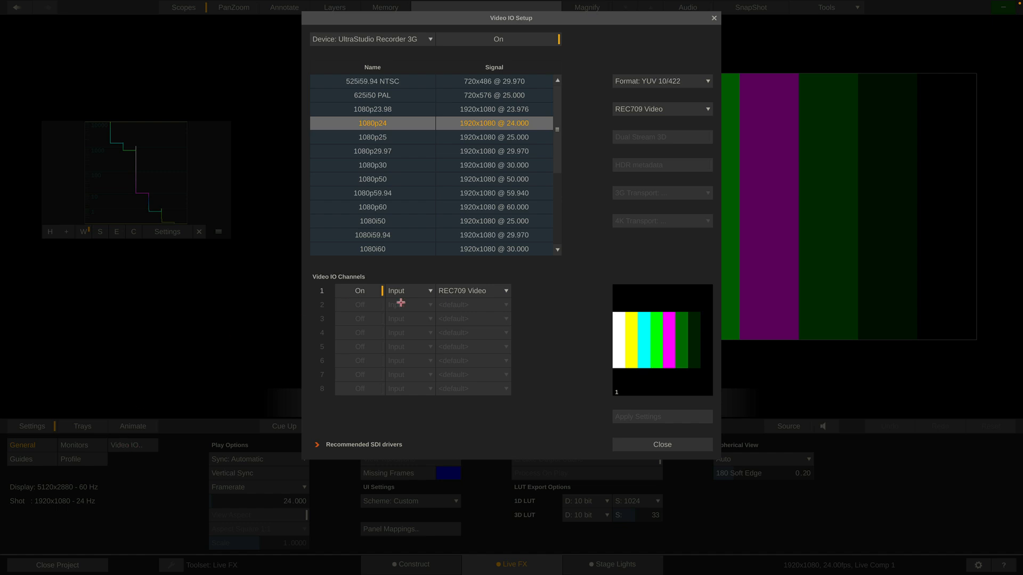
left_click(491, 291)
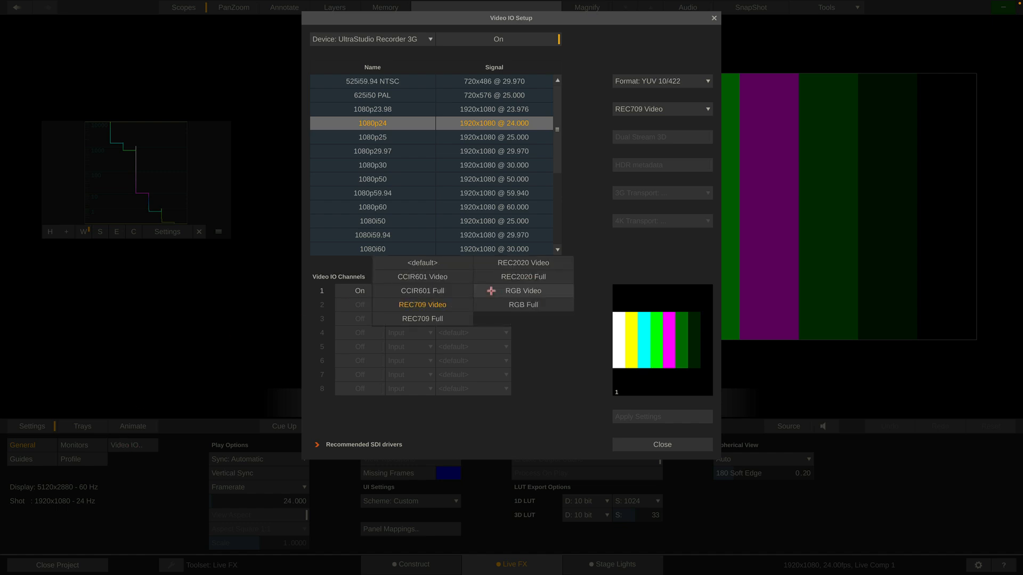
left_click(439, 319)
left_click(637, 415)
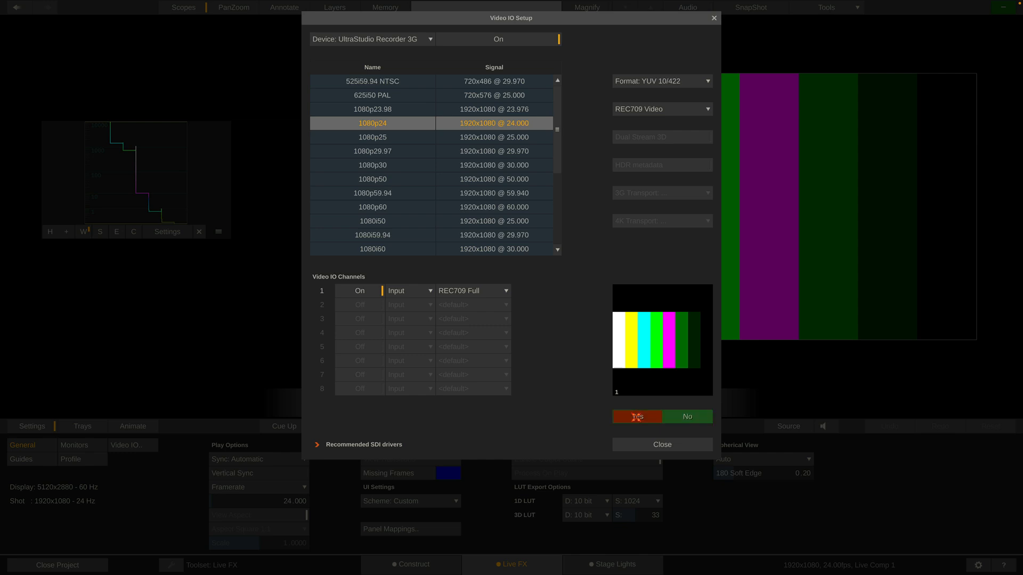
left_click(631, 442)
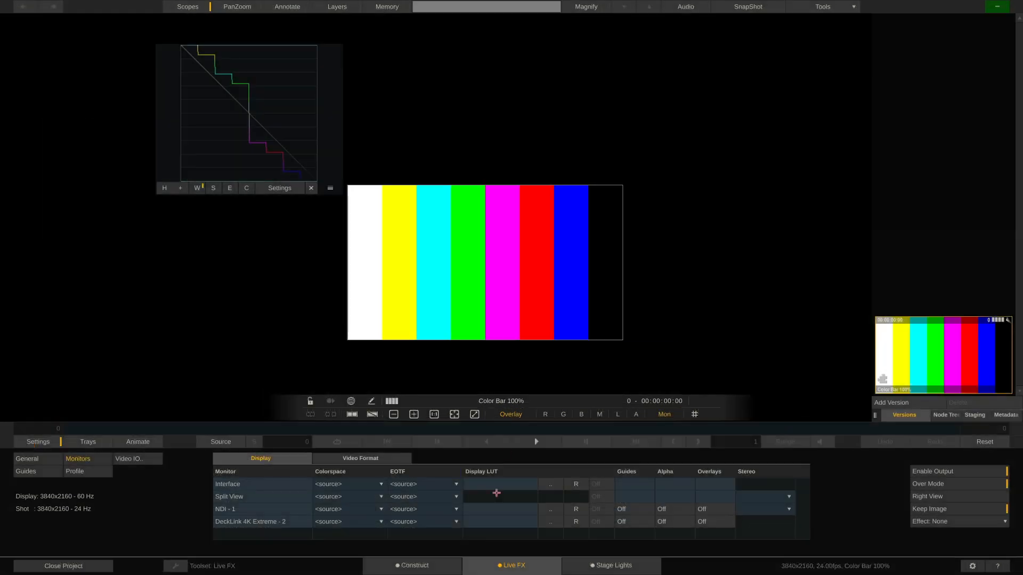
- Try lowering the color bars' master Pre-Gain in the sending system's Balance controls to about -6.465, and reset it
left_click(48, 442)
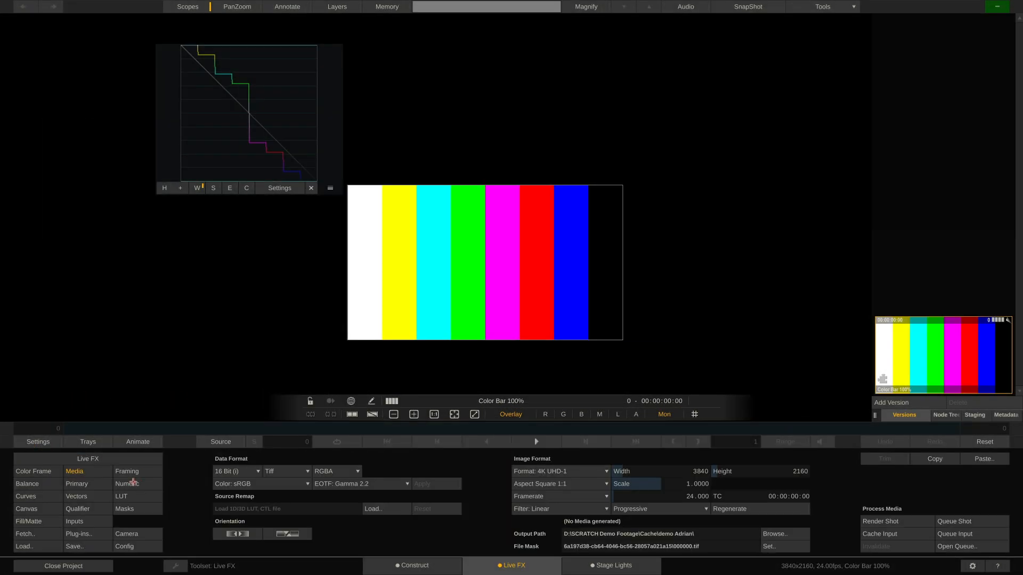
left_click(127, 483)
left_click(53, 482)
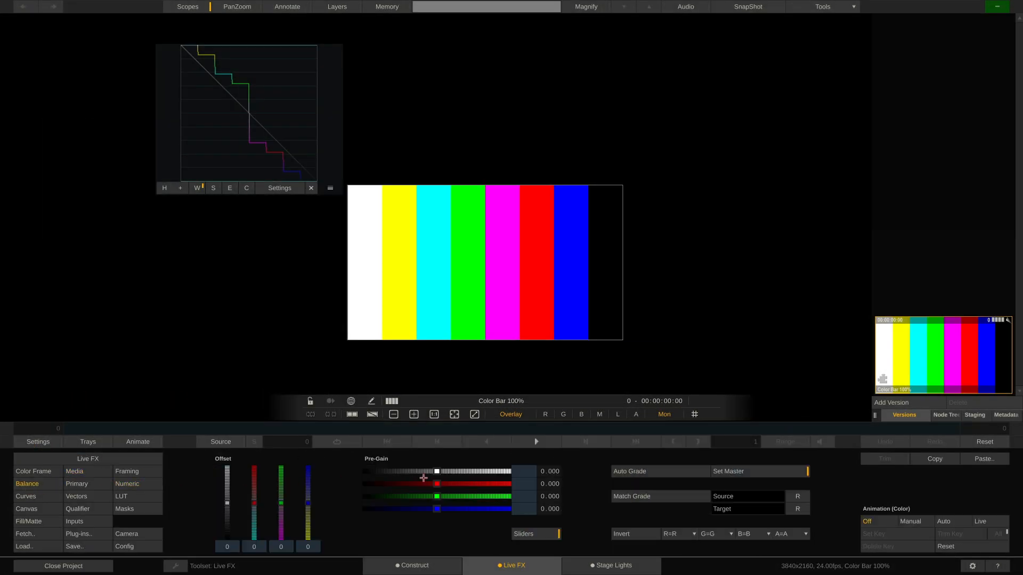
left_click_drag(438, 472, 434, 473)
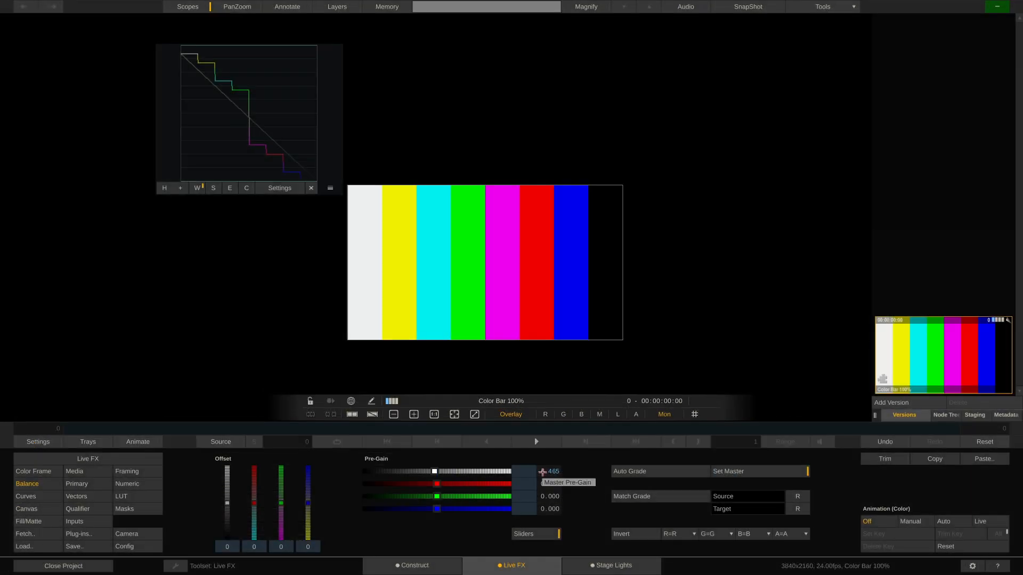
left_click(542, 472)
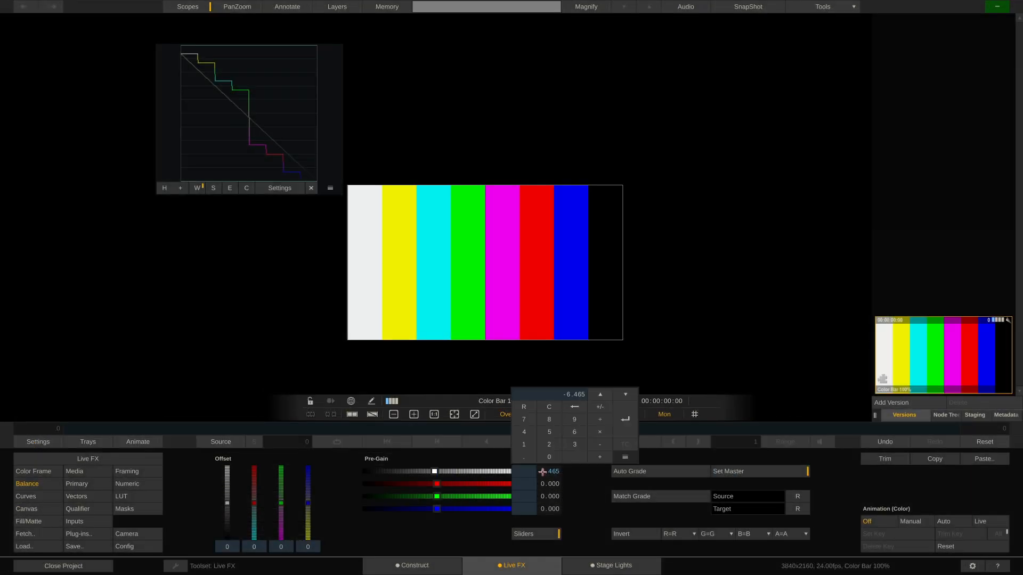
left_click(530, 409)
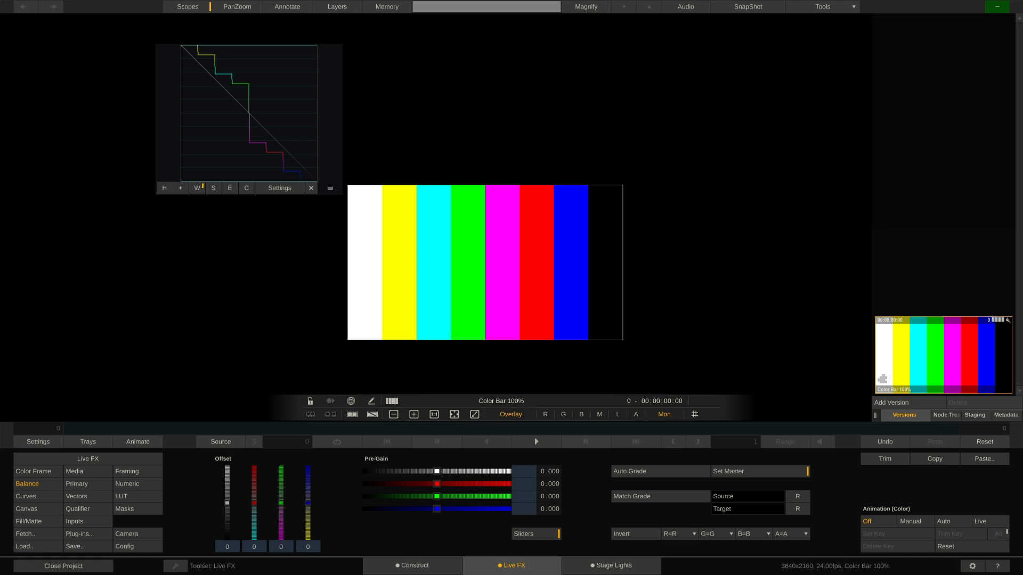
- Set the DeckLink 4K Extreme's range to REC709 Video in the sending system's Video IO setup and apply the settings
left_click(33, 444)
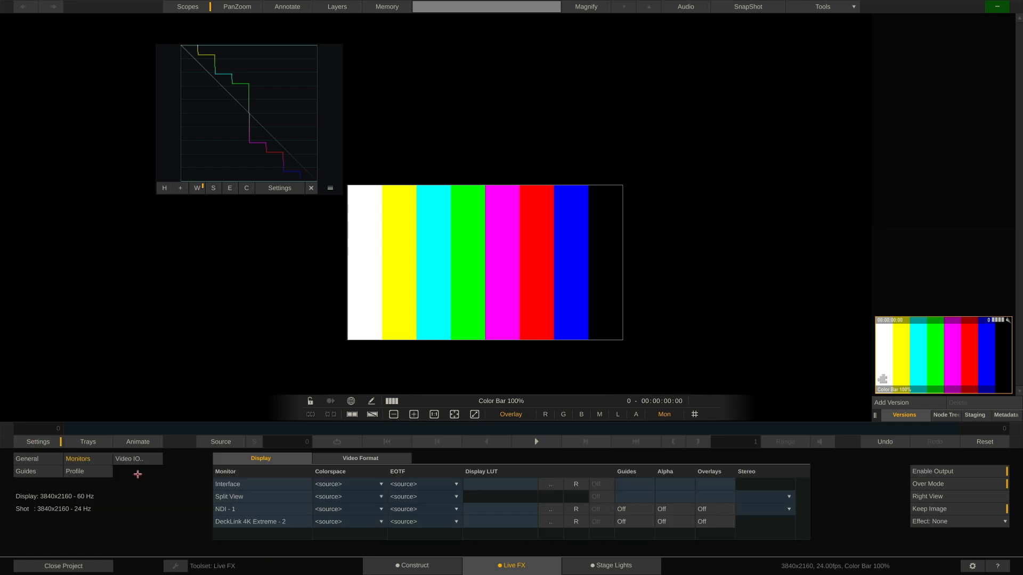
left_click(142, 460)
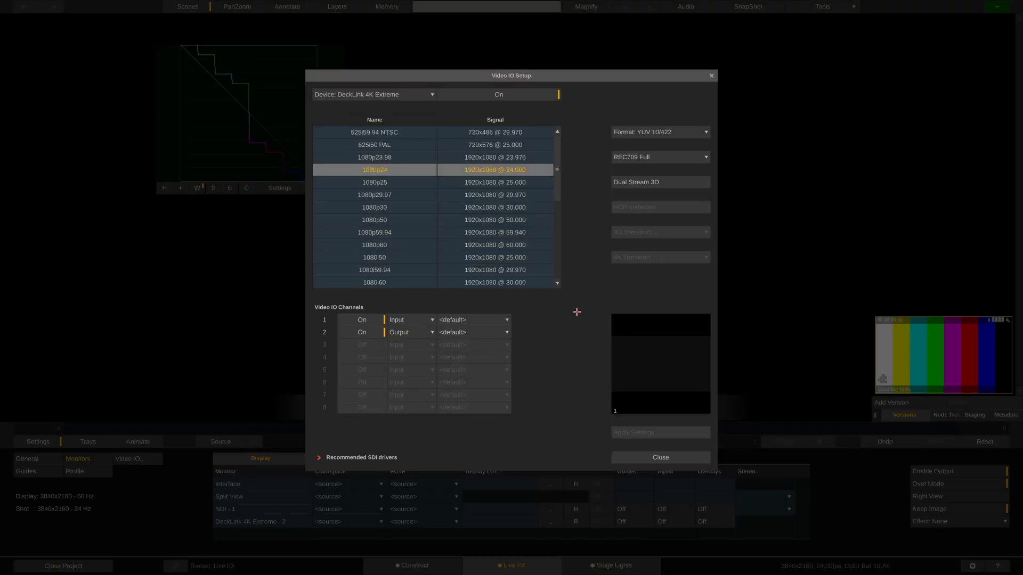
left_click(638, 156)
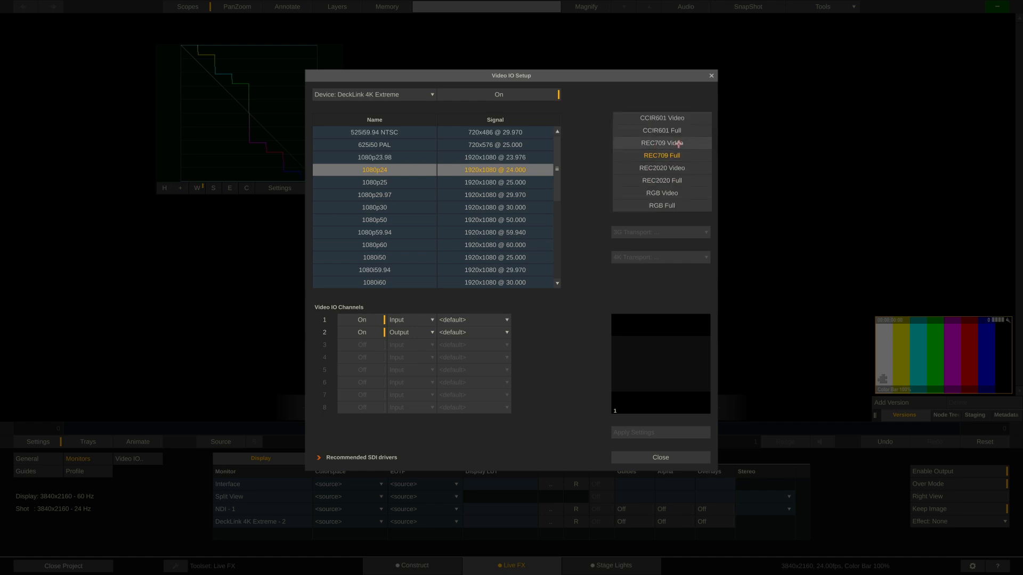
left_click(678, 144)
left_click(615, 431)
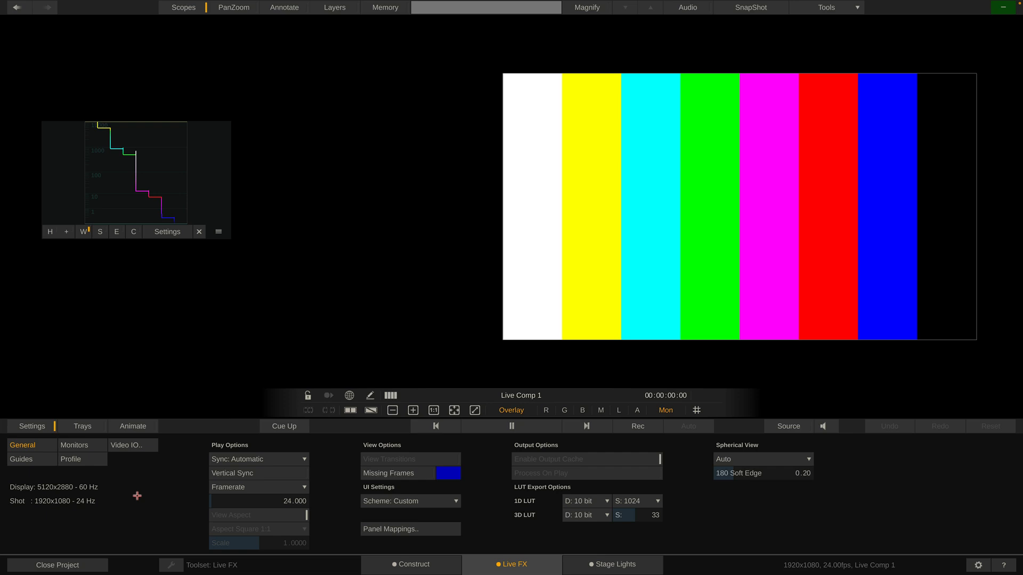
- Review the receiving system's monitor list and the UltraStudio Recorder 3G's format and range options, and close the setup
left_click(85, 445)
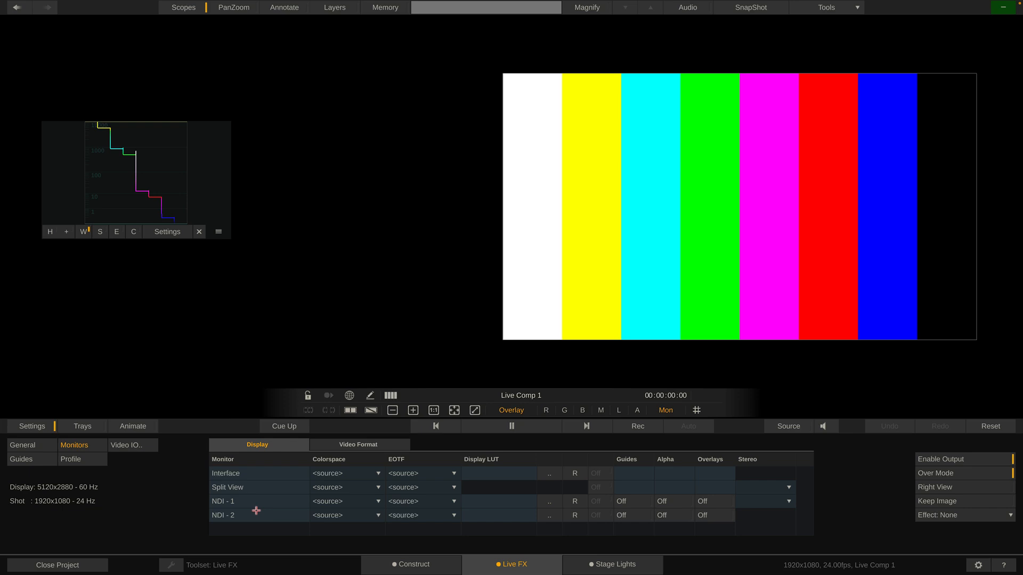
left_click(130, 444)
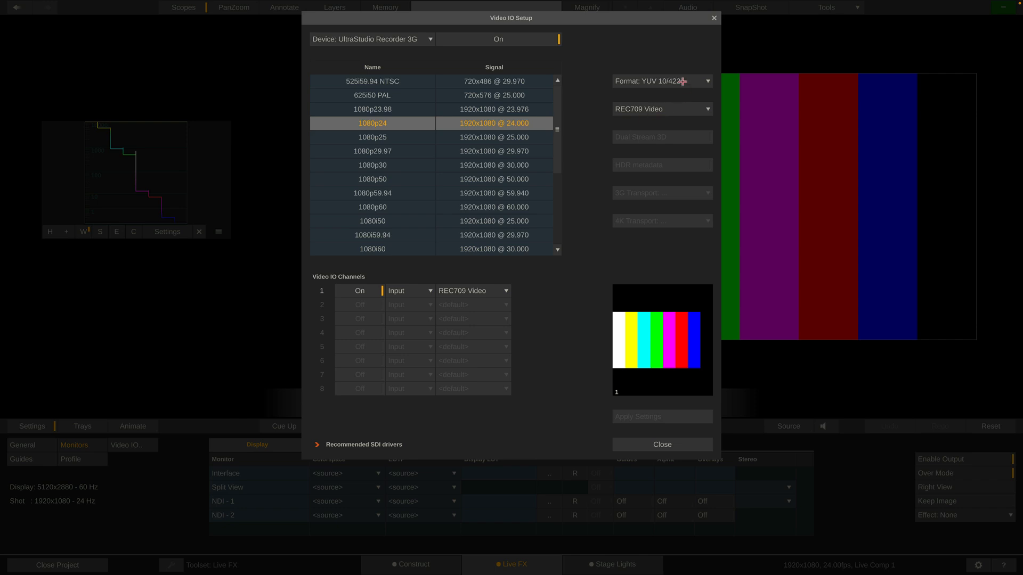
left_click(663, 109)
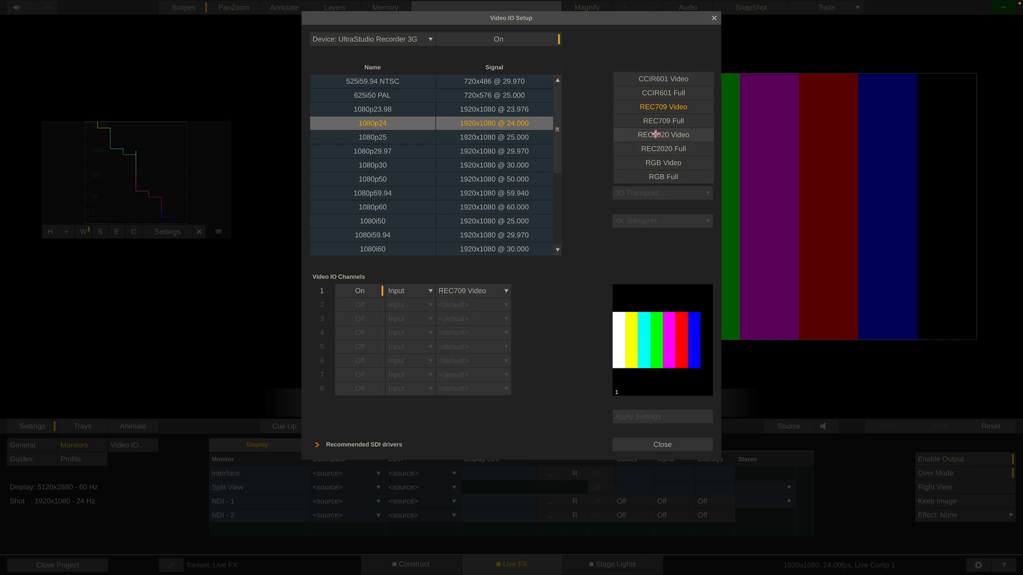
left_click(593, 124)
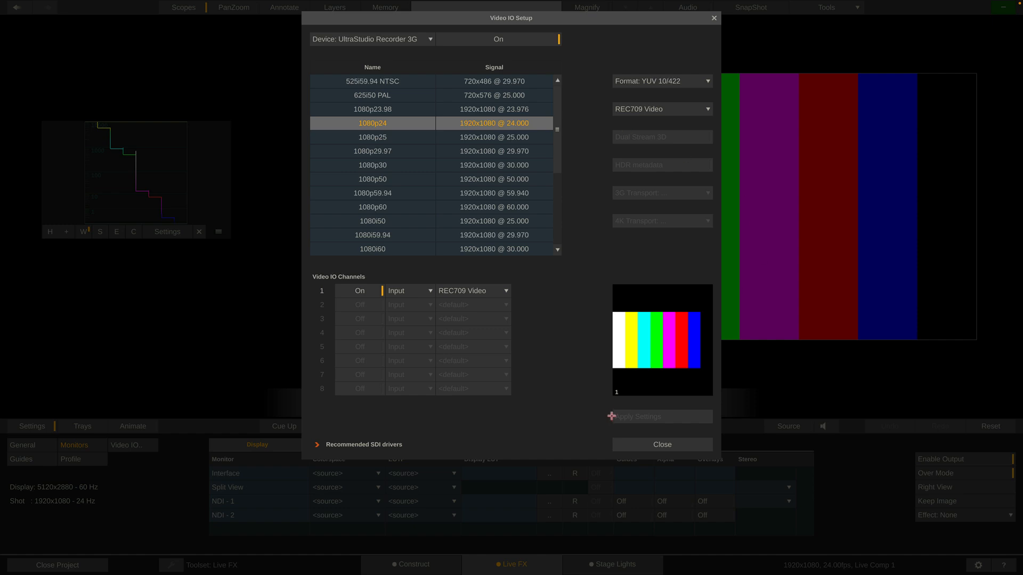
left_click(650, 445)
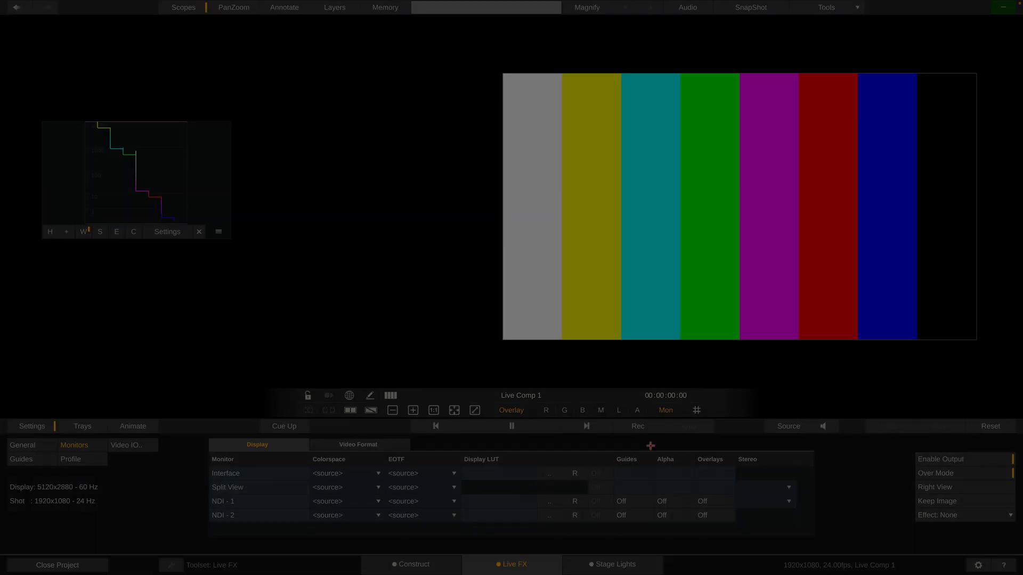